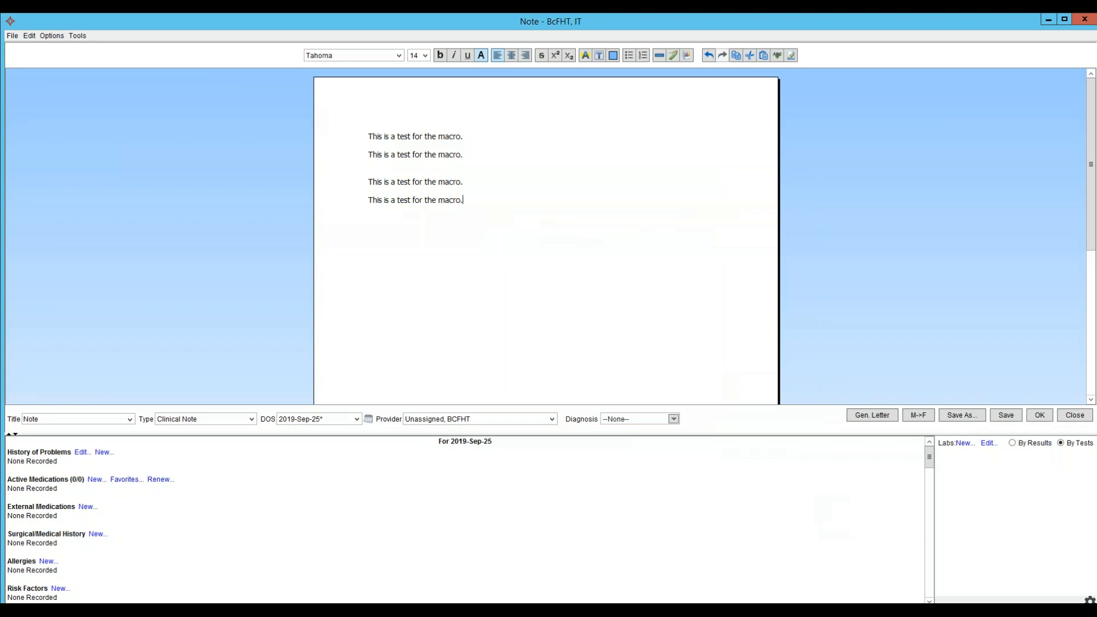
Try to add the selection list [headache|vomiting|breathing] to the saved macro "Macro" and insert it on a new line of the note.
{"action": "key", "text": "Return"}
{"action": "left_click", "coordinate": [426, 230]}
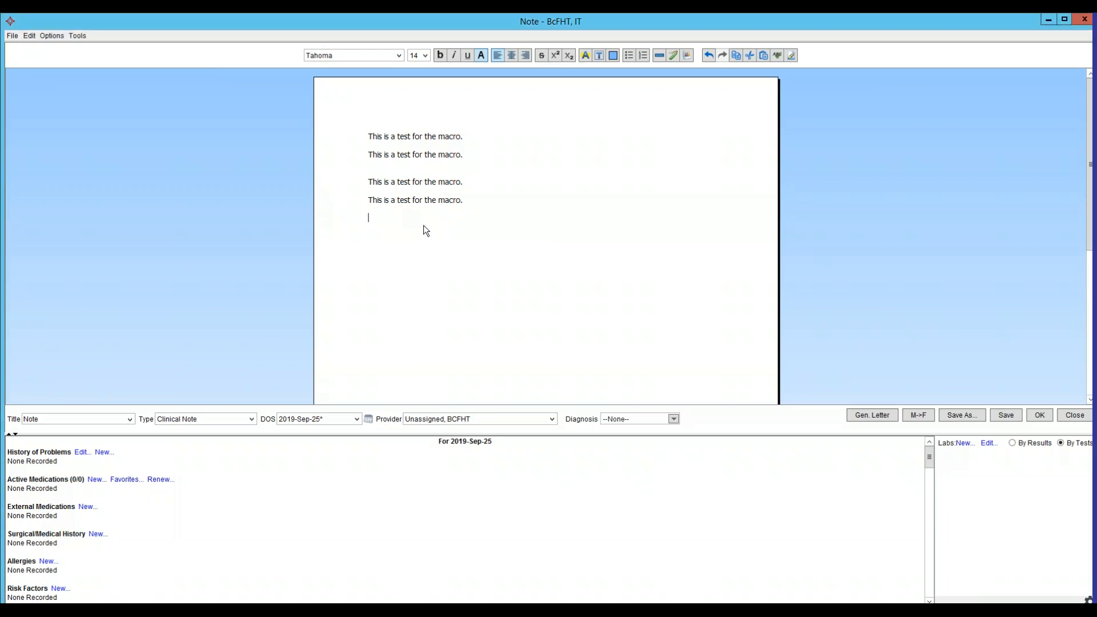
{"action": "right_click", "coordinate": [381, 215]}
{"action": "left_click", "coordinate": [419, 280]}
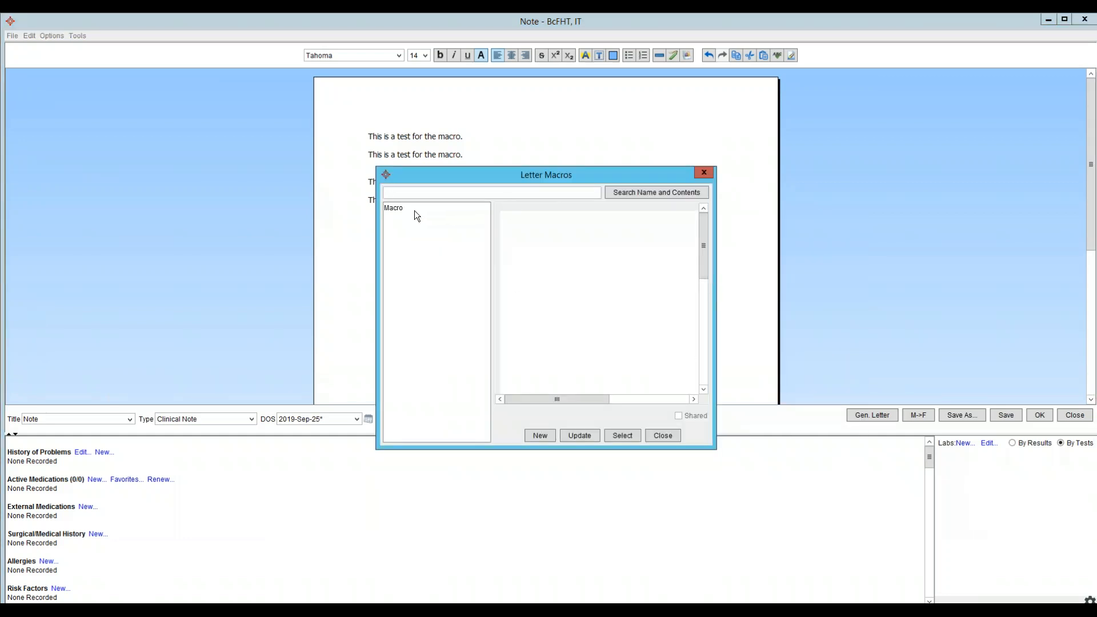
{"action": "left_click", "coordinate": [393, 209]}
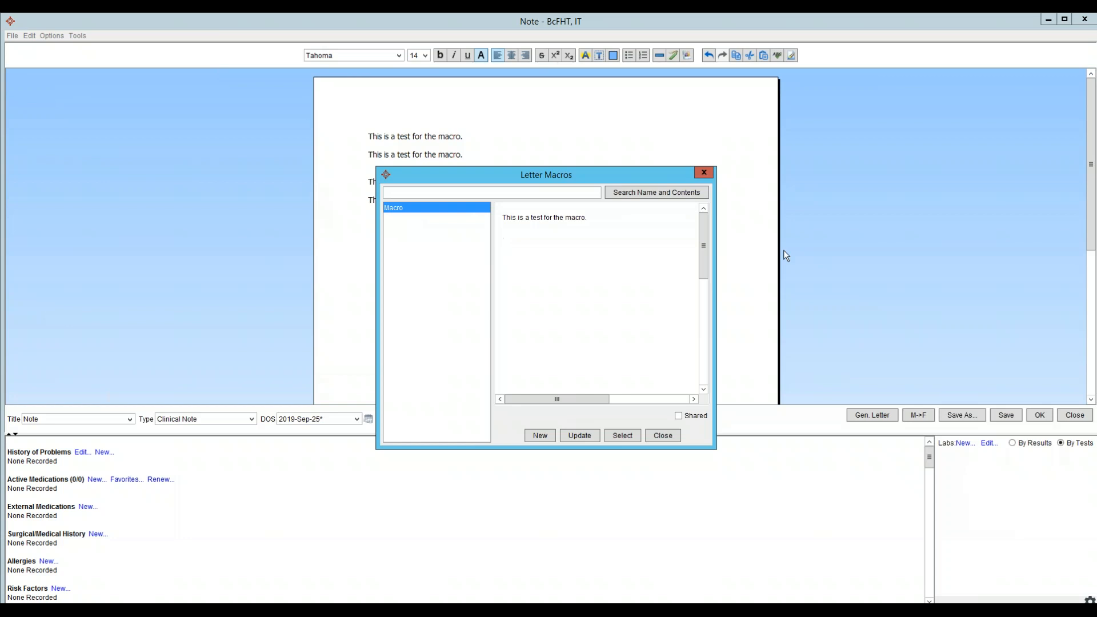
{"action": "type", "text": "]"}
{"action": "key", "text": "BackSpace"}
{"action": "type", "text": "headache|vomiting|breathing]"}
{"action": "left_click", "coordinate": [625, 437]}
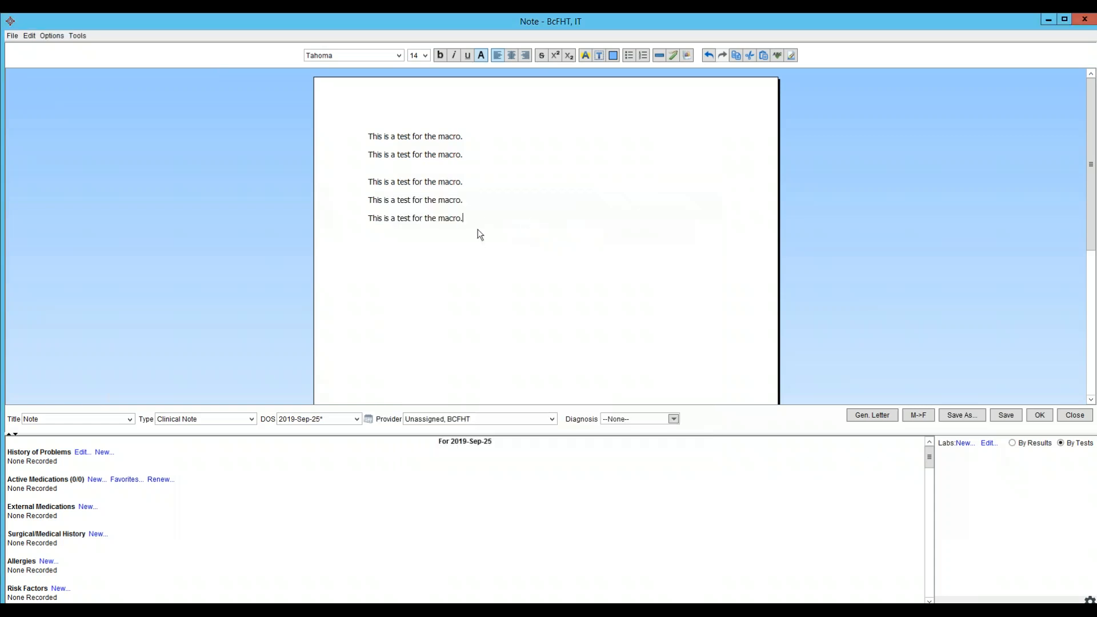
Add [headache|vomiting|breathing] on a second line of "Macro", save the update, and insert the macro into the note.
{"action": "right_click", "coordinate": [471, 246]}
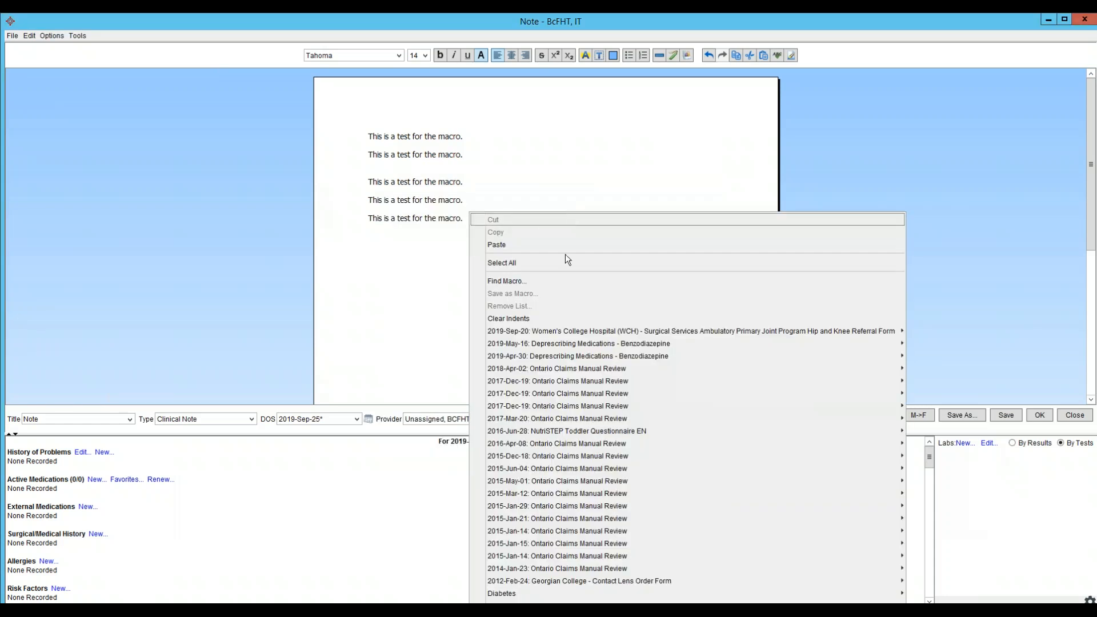
{"action": "left_click", "coordinate": [542, 282]}
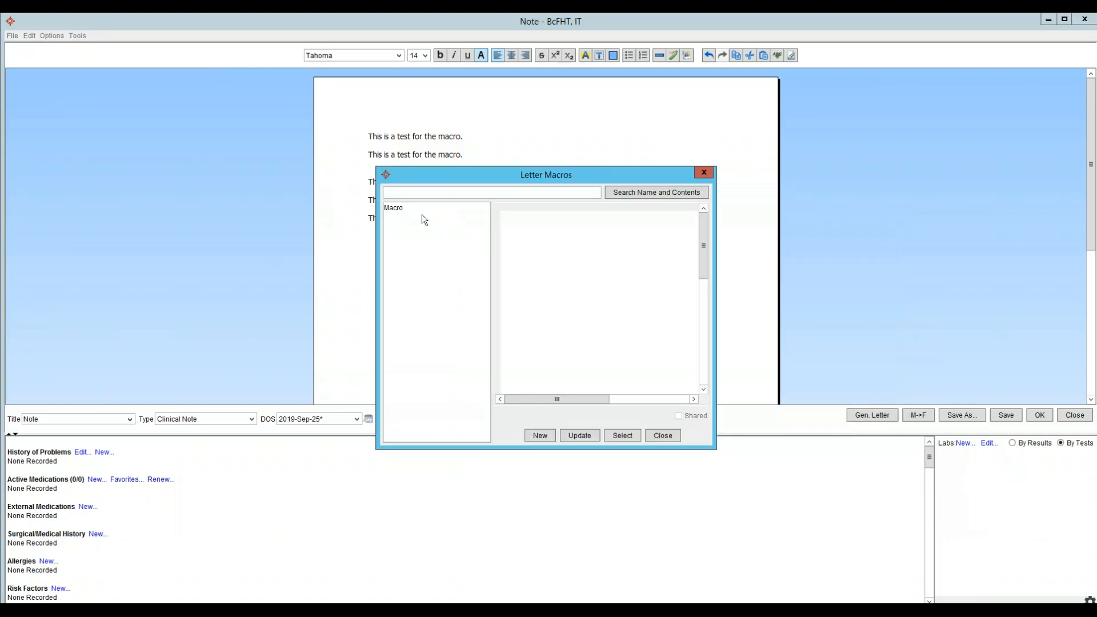
{"action": "left_click", "coordinate": [421, 208]}
{"action": "left_click", "coordinate": [646, 237]}
{"action": "type", "text": "[headache"}
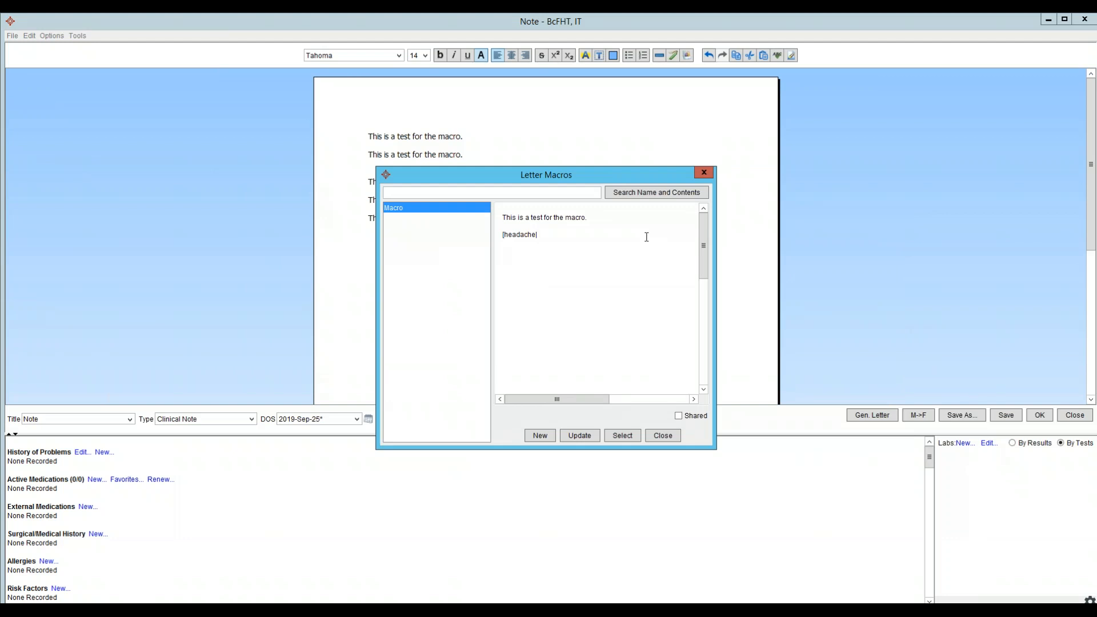
{"action": "type", "text": "|vomining|brea"}
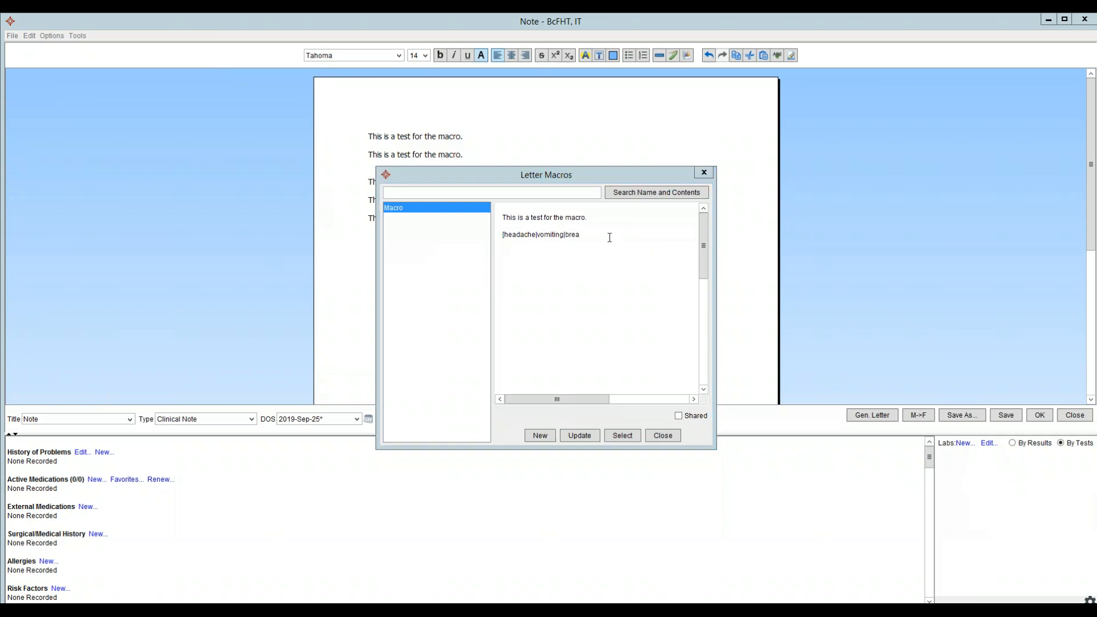
{"action": "type", "text": "thing]"}
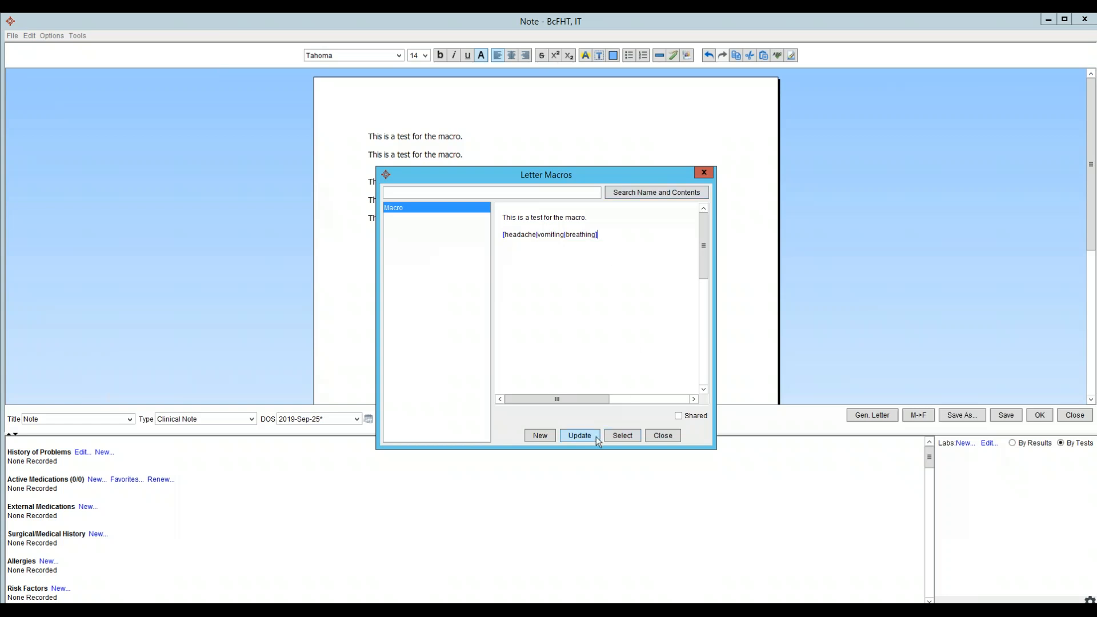
{"action": "left_click", "coordinate": [625, 437]}
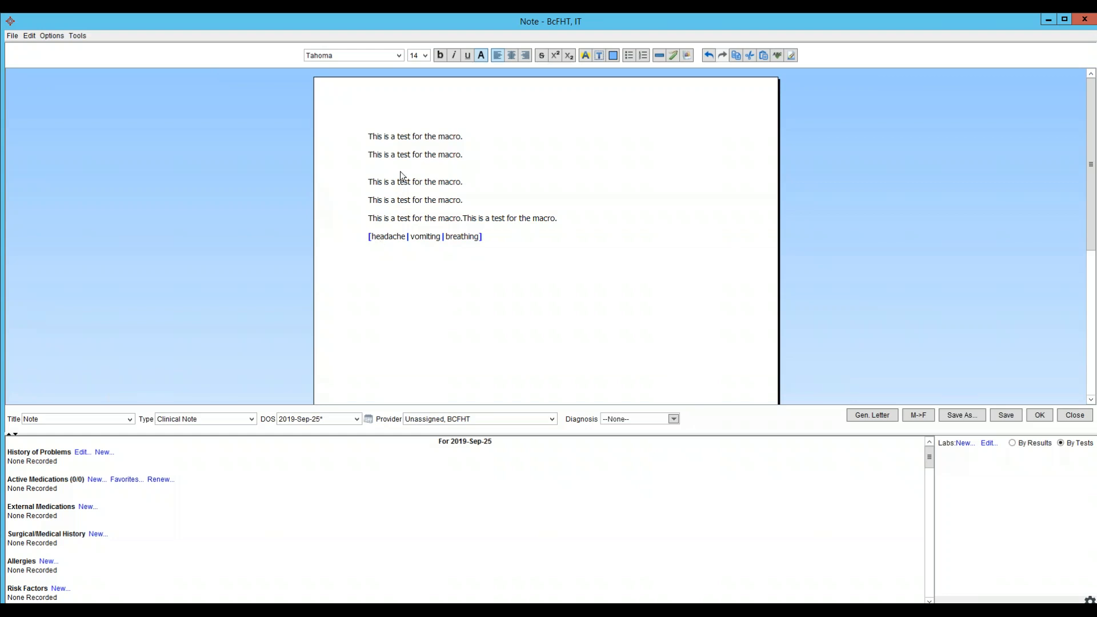
Choose headache and breathing from the inserted list, and expand the macro name "macro" on the next line of the note.
{"action": "left_click", "coordinate": [389, 236]}
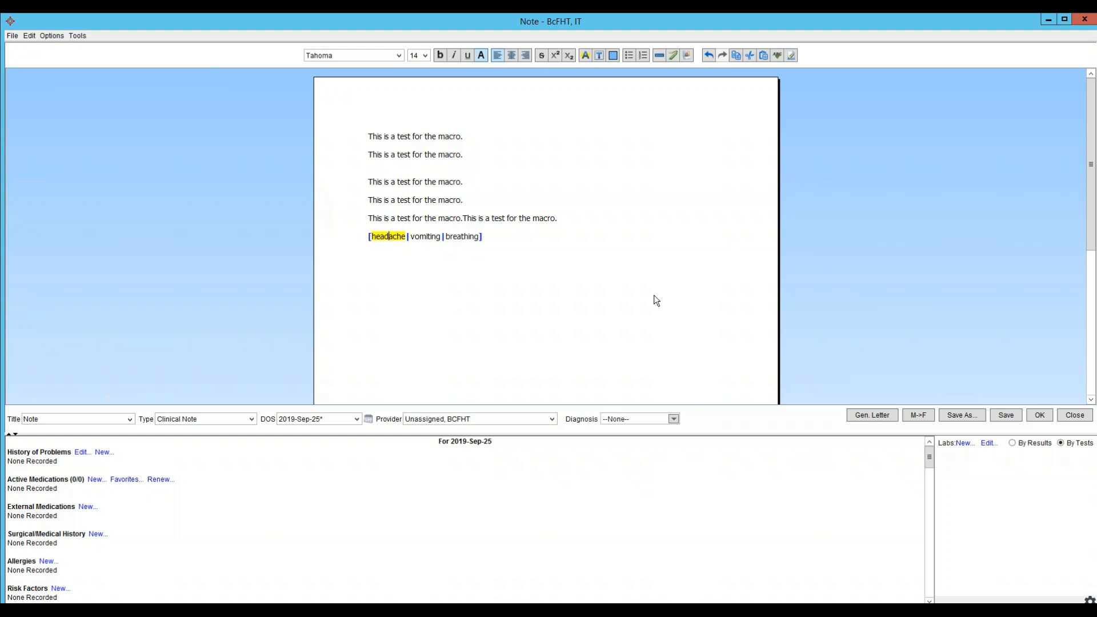
{"action": "right_click", "coordinate": [468, 235]}
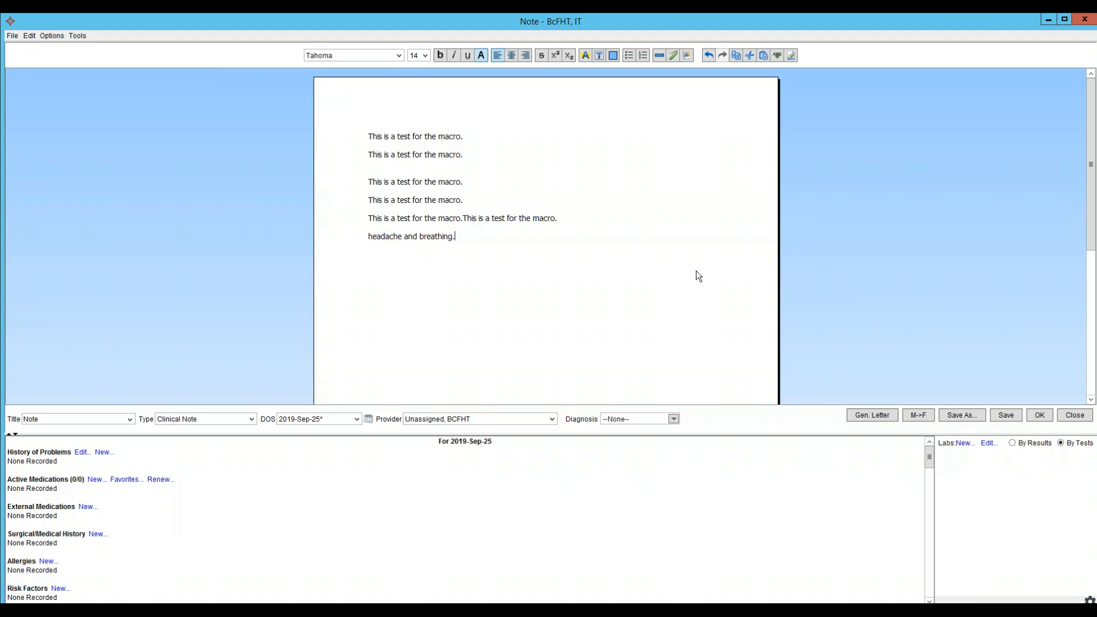
{"action": "type", "text": "macro"}
{"action": "key", "text": "space"}
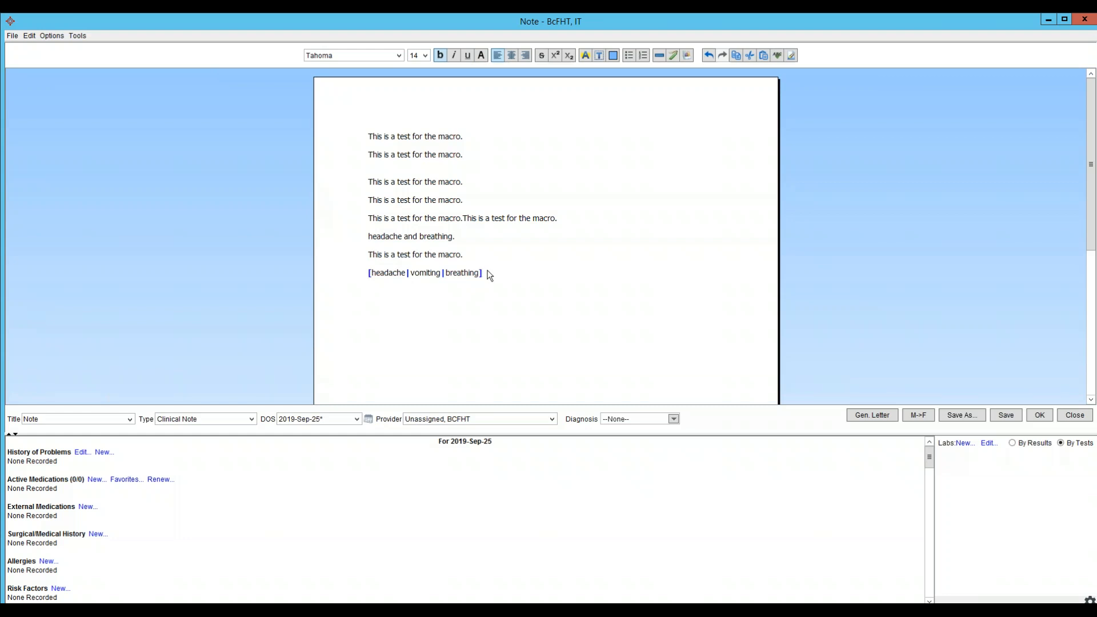
Reopen "Macro" and add a third line with the word "Patient" and the patient first name field <PATFIRSTNAME>.
{"action": "right_click", "coordinate": [383, 294]}
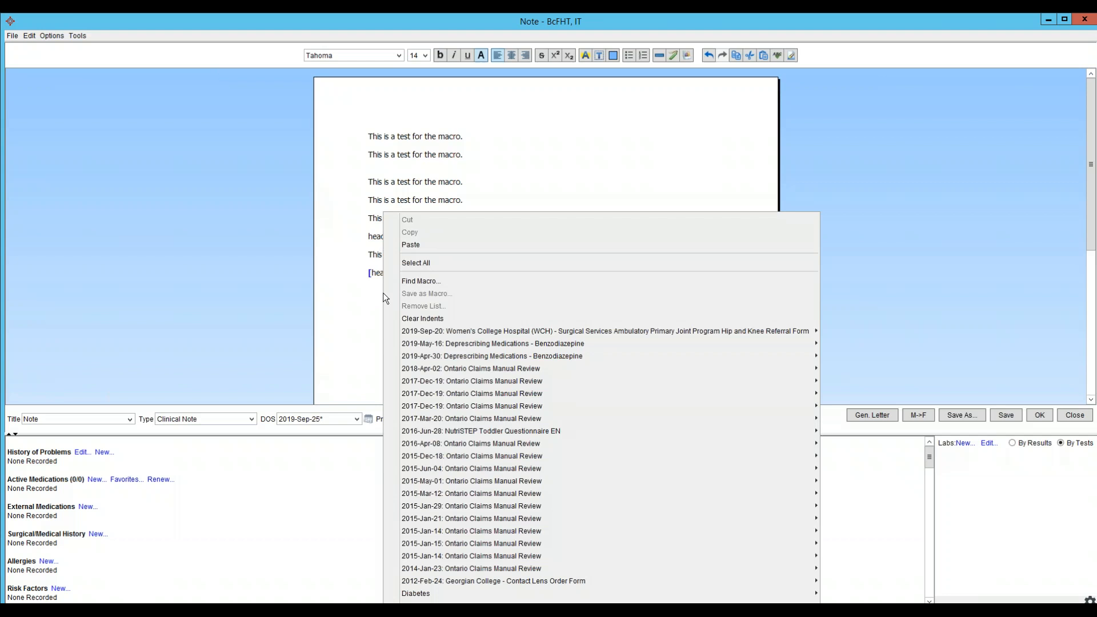
{"action": "left_click", "coordinate": [411, 280]}
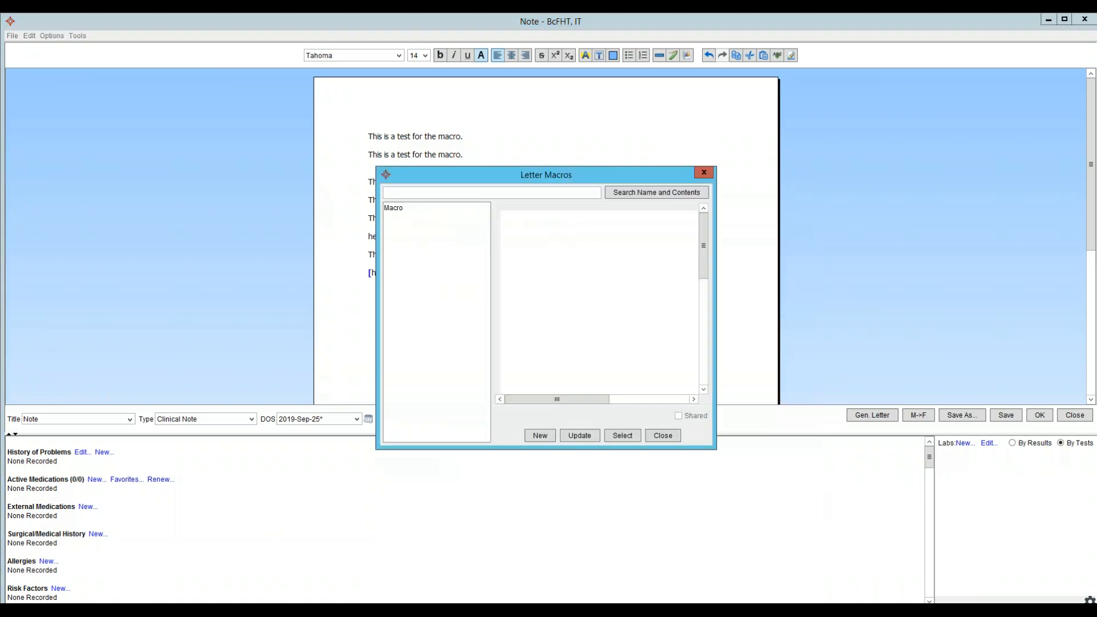
{"action": "left_click", "coordinate": [411, 210]}
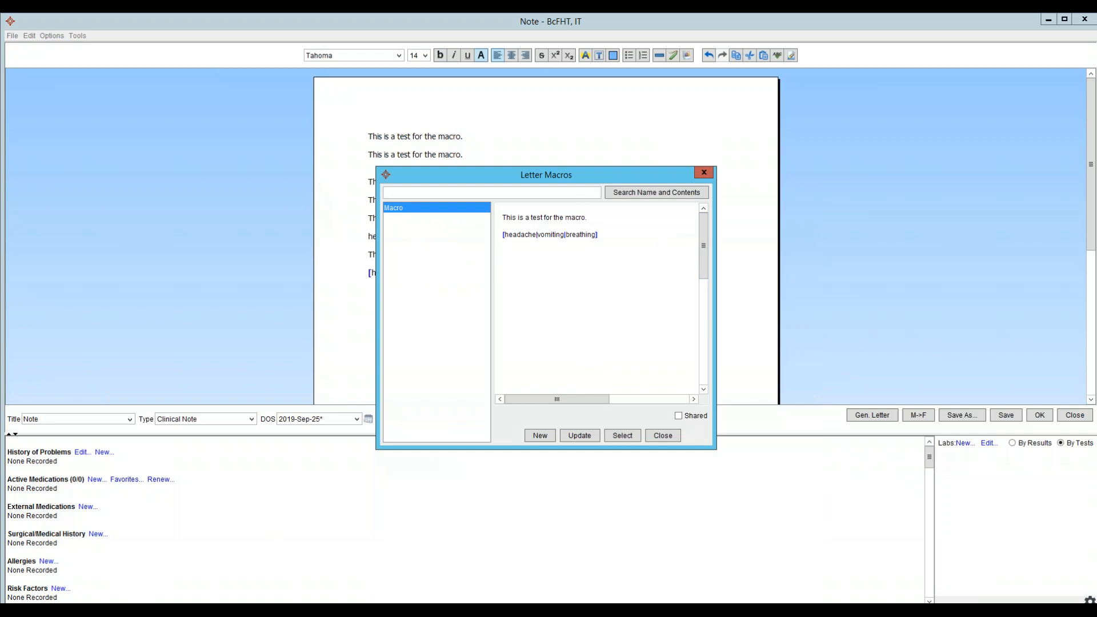
{"action": "right_click", "coordinate": [508, 249]}
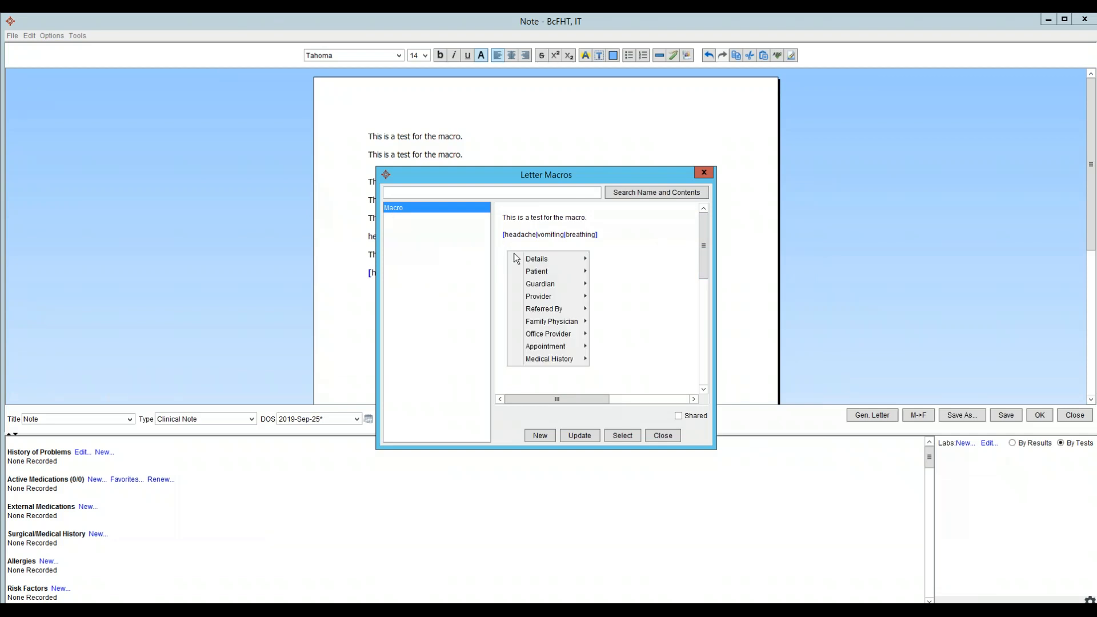
{"action": "mouse_move", "coordinate": [544, 262]}
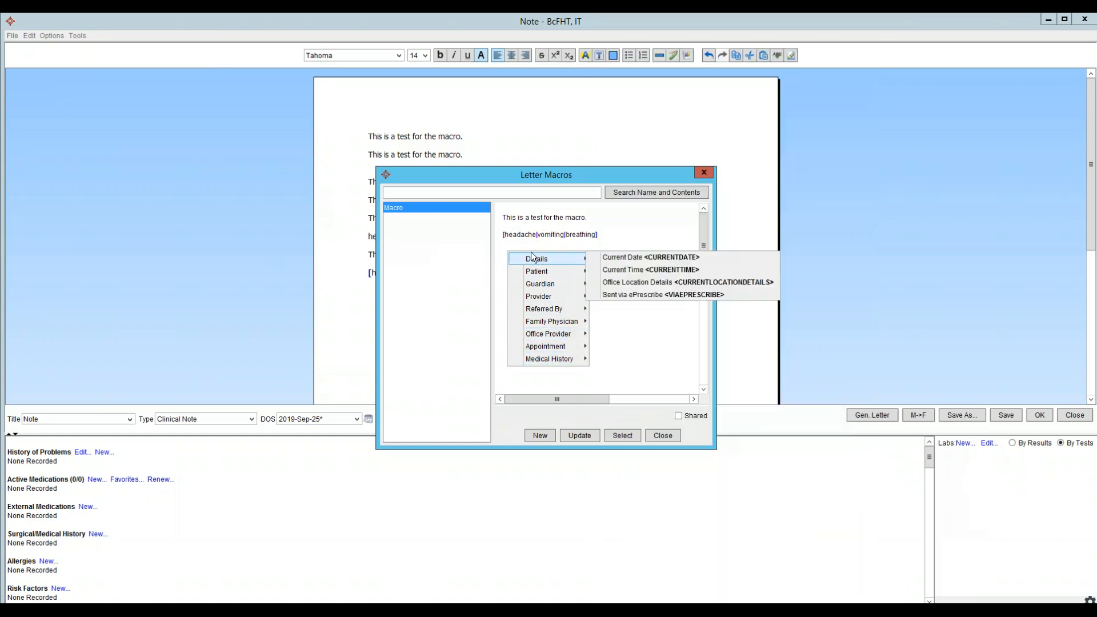
{"action": "left_click", "coordinate": [665, 238]}
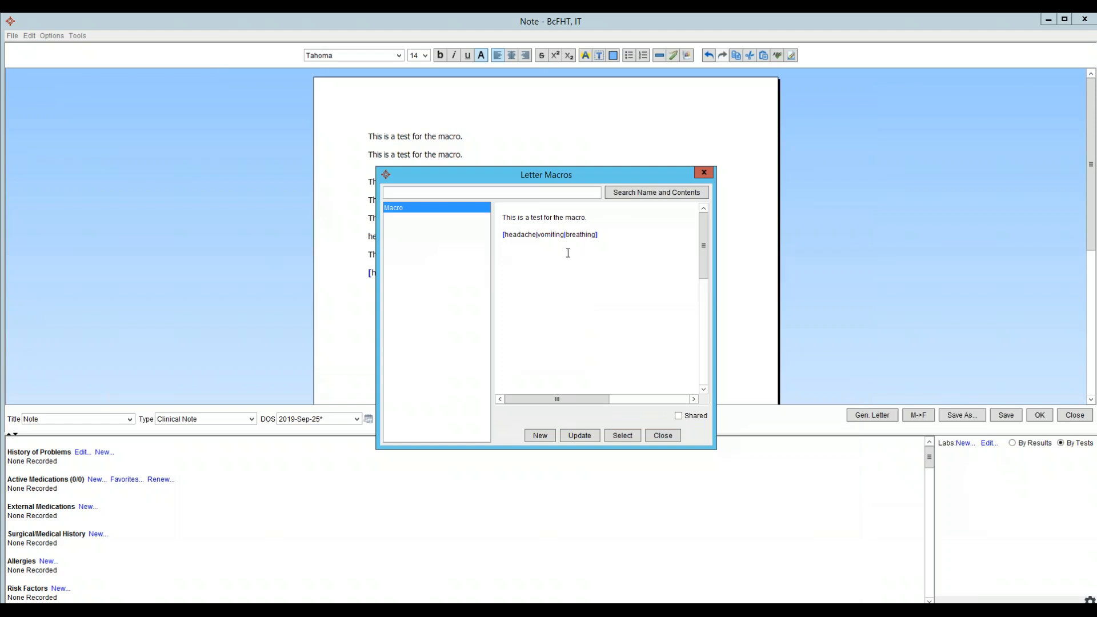
{"action": "type", "text": "Patient"}
{"action": "right_click", "coordinate": [552, 250]}
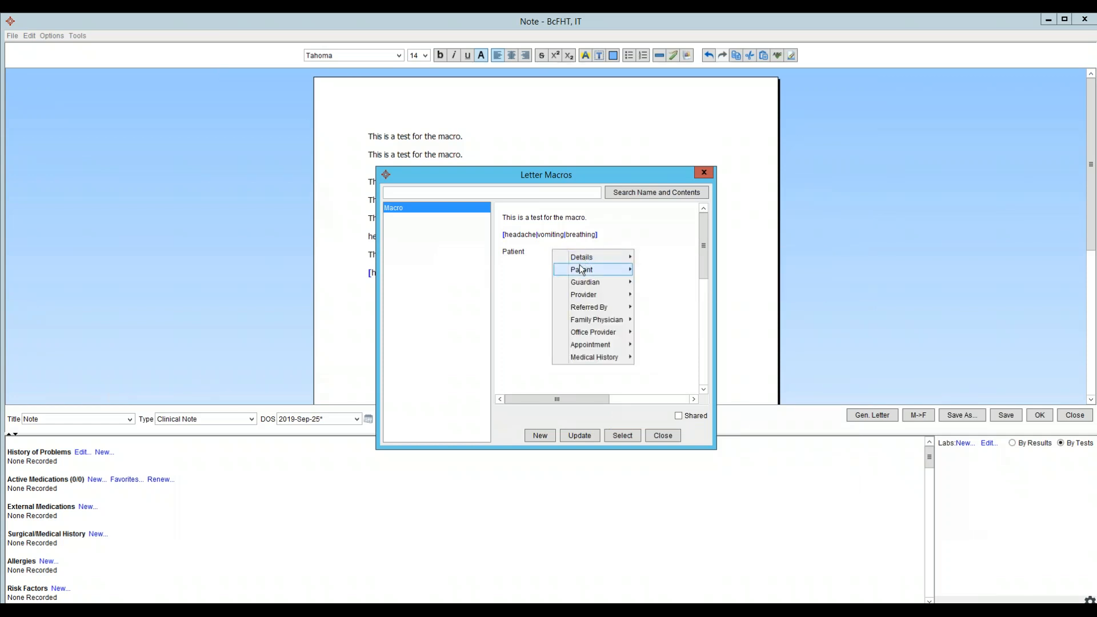
{"action": "mouse_move", "coordinate": [580, 269]}
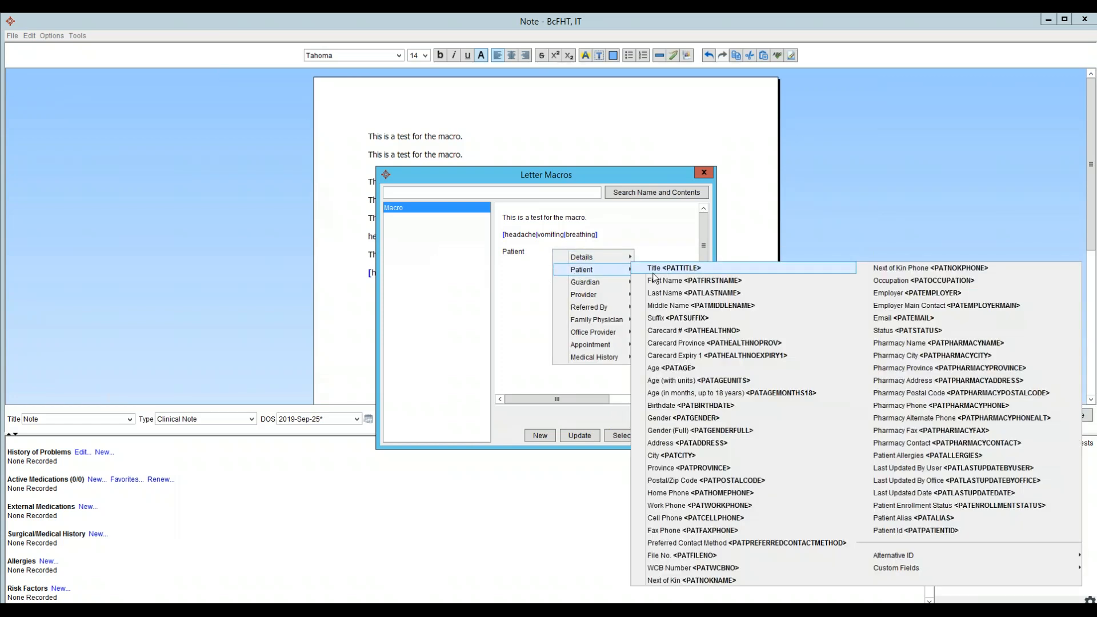
{"action": "left_click", "coordinate": [655, 281]}
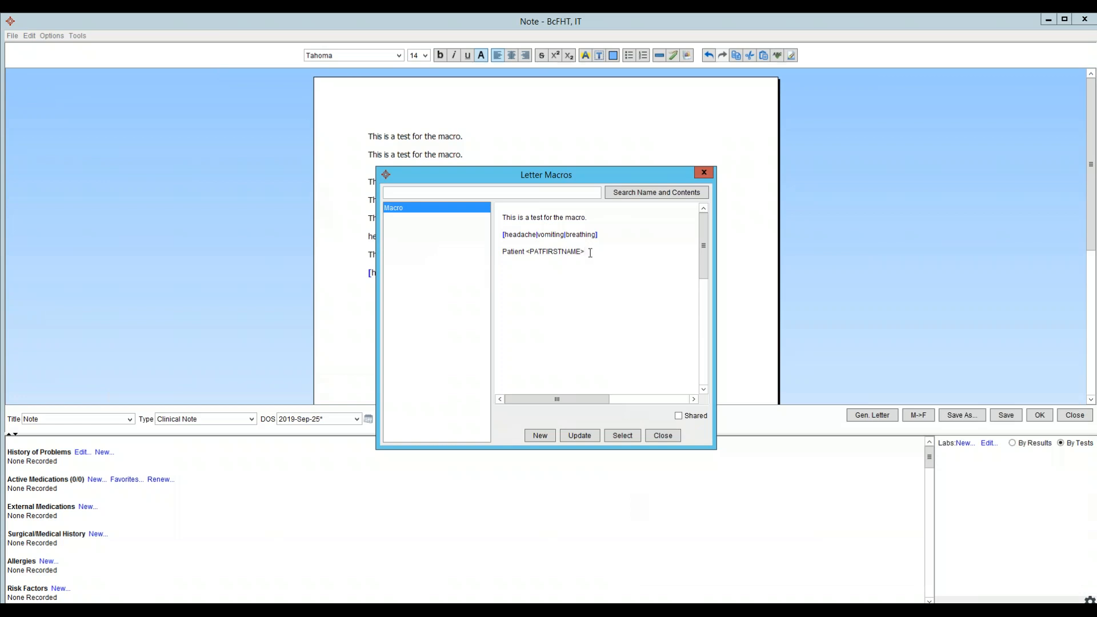
Append the patient last name field <PATLASTNAME> and the text "is here for a check-up." to the macro's Patient line.
{"action": "right_click", "coordinate": [590, 253]}
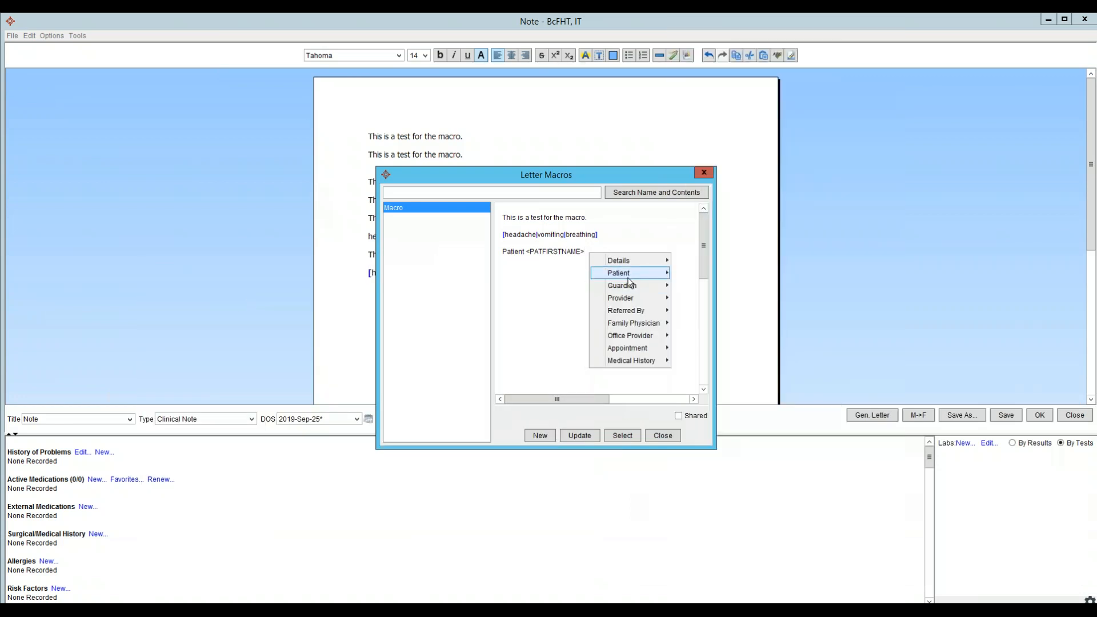
{"action": "mouse_move", "coordinate": [629, 279]}
{"action": "left_click", "coordinate": [232, 297]}
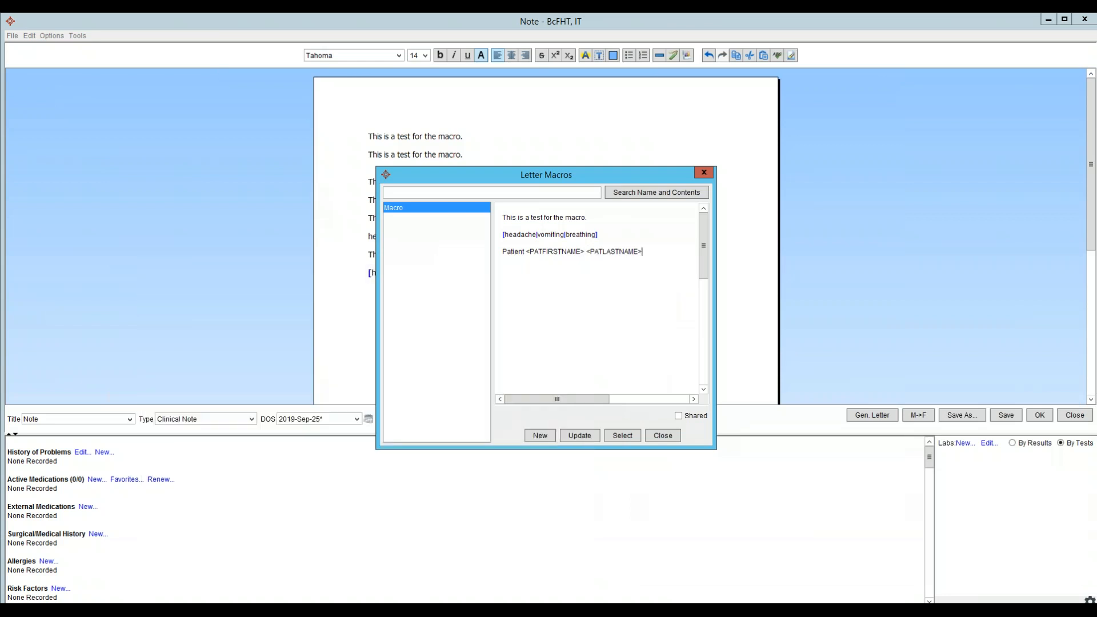
{"action": "type", "text": "is here for a check"}
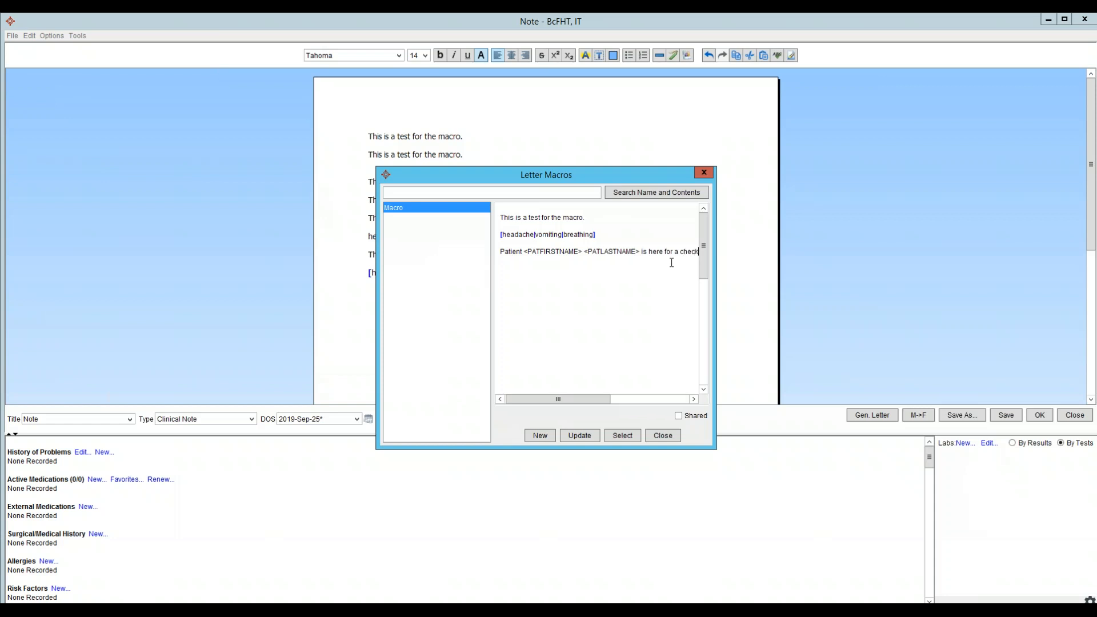
{"action": "type", "text": "-up"}
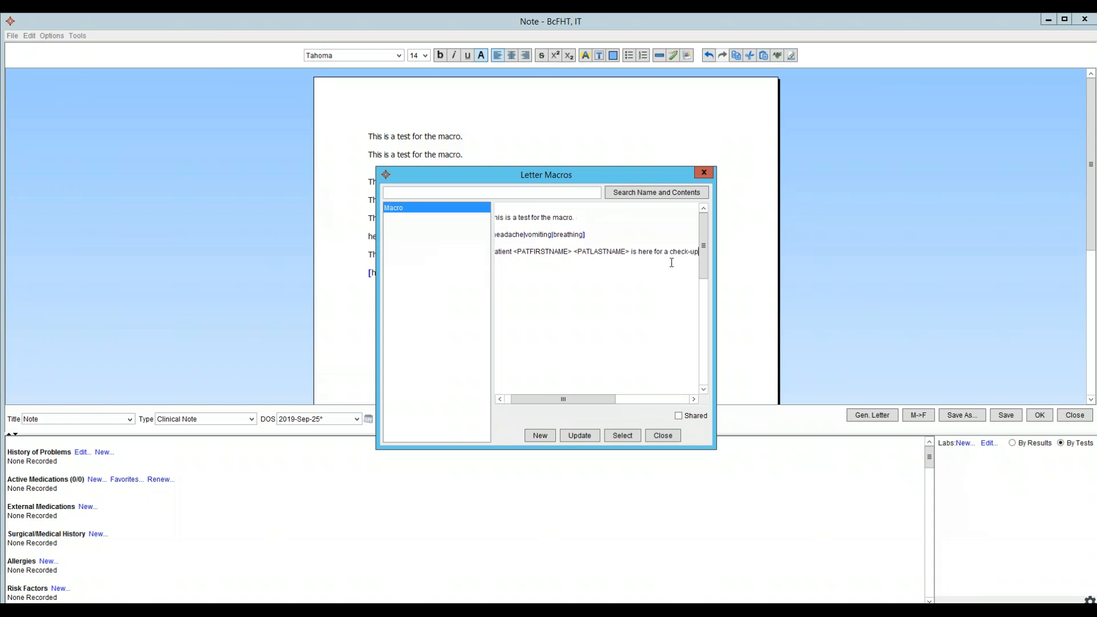
{"action": "type", "text": "."}
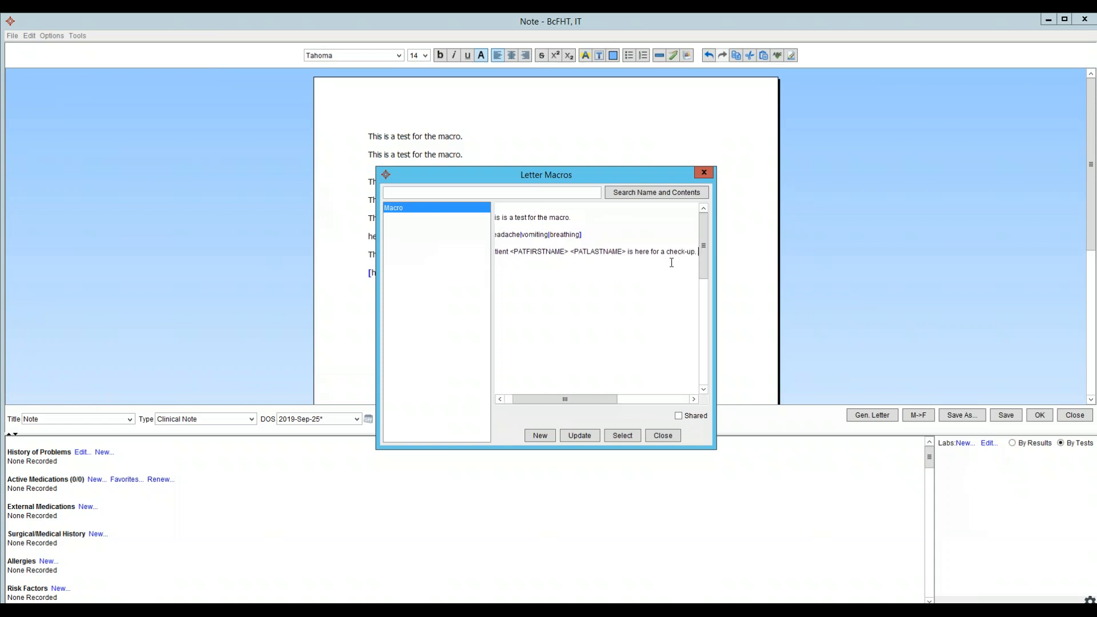
Append the current date field <CURRENTDATE> to the Patient line, save the macro update, and close the macro window.
{"action": "right_click", "coordinate": [697, 252]}
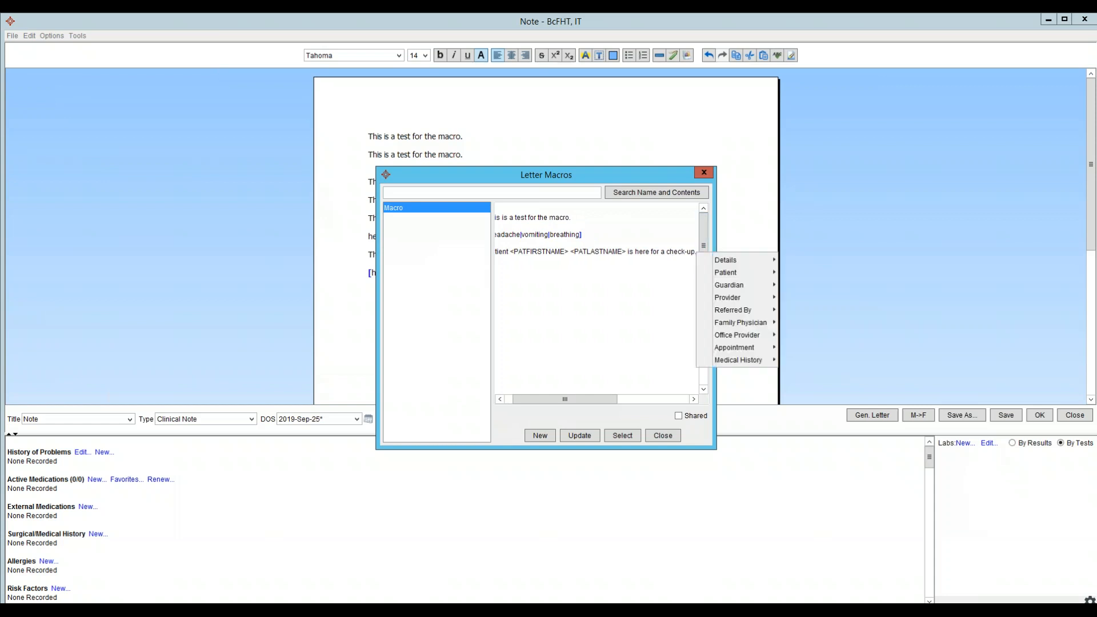
{"action": "mouse_move", "coordinate": [752, 269]}
{"action": "left_click", "coordinate": [823, 258]}
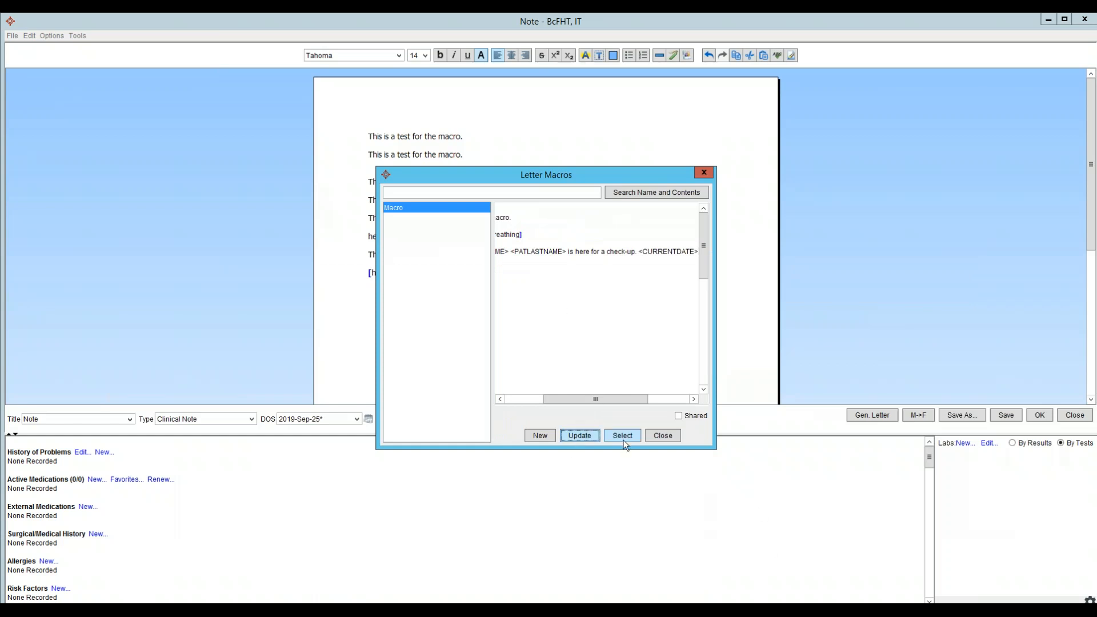
{"action": "left_click", "coordinate": [664, 435]}
Expand the macro name "macro" on a new line of the note and check the filled-in Patient line.
{"action": "type", "text": "macro"}
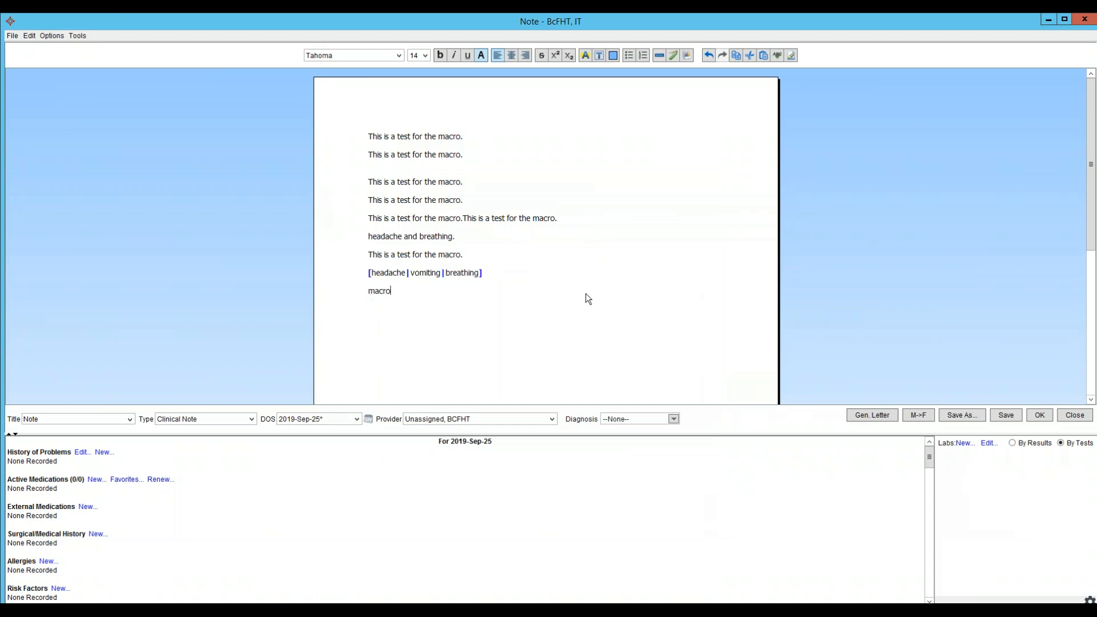
{"action": "key", "text": "ctrl+space"}
{"action": "left_click_drag", "start_coordinate": [376, 327], "coordinate": [545, 333]}
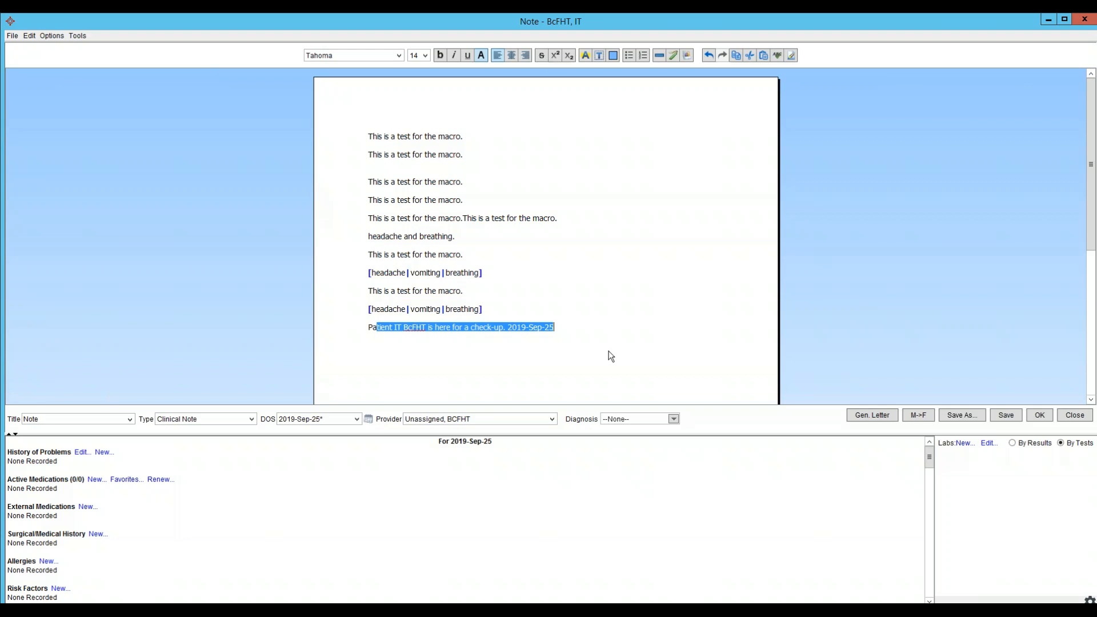
{"action": "left_click", "coordinate": [591, 335]}
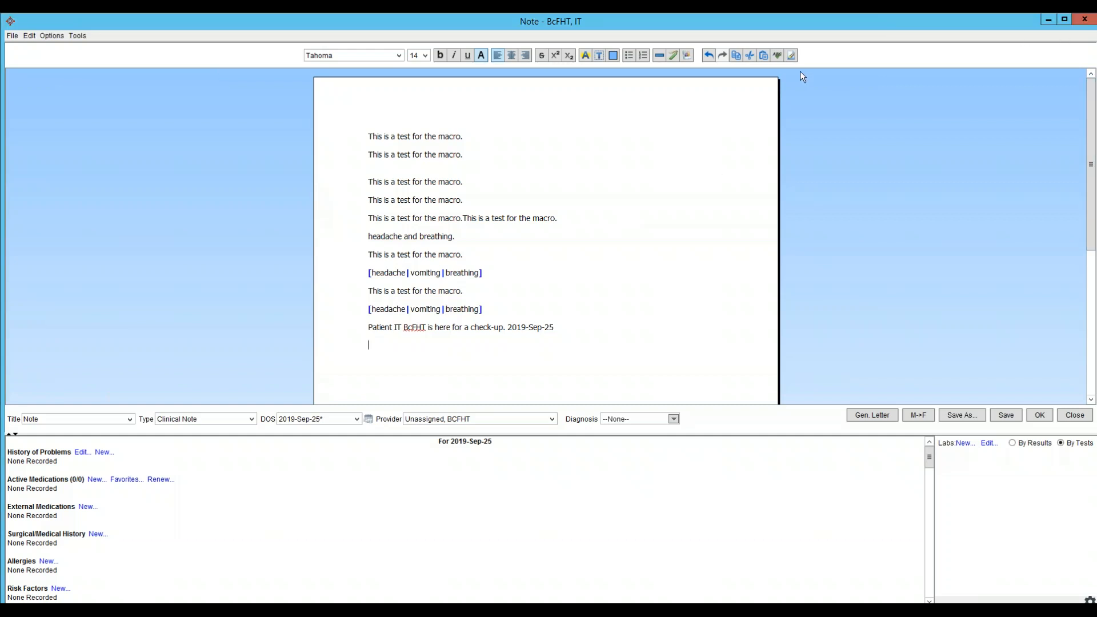
Close the test note without saving and open a new encounter note from the template "Note".
{"action": "left_click", "coordinate": [1067, 412]}
{"action": "left_click", "coordinate": [550, 341]}
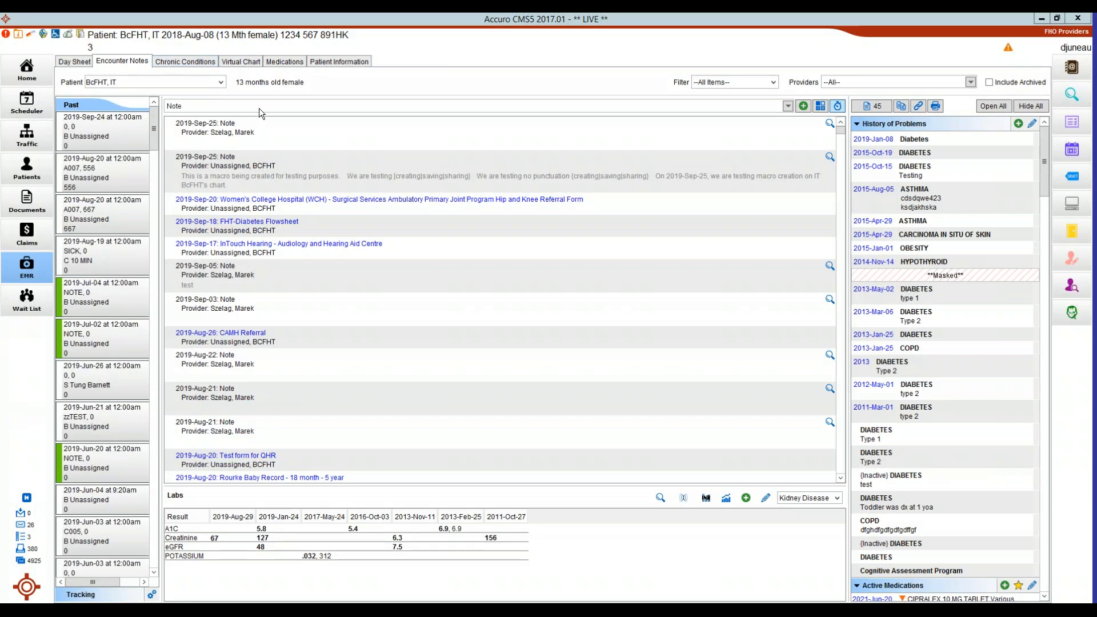
{"action": "left_click", "coordinate": [787, 106]}
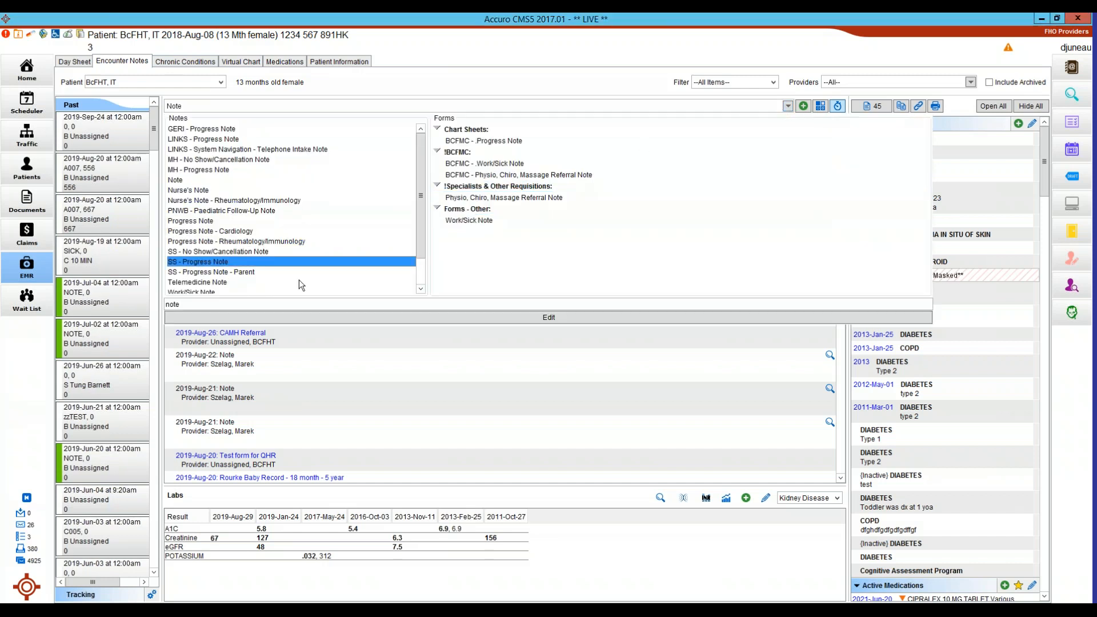
{"action": "left_click", "coordinate": [273, 307]}
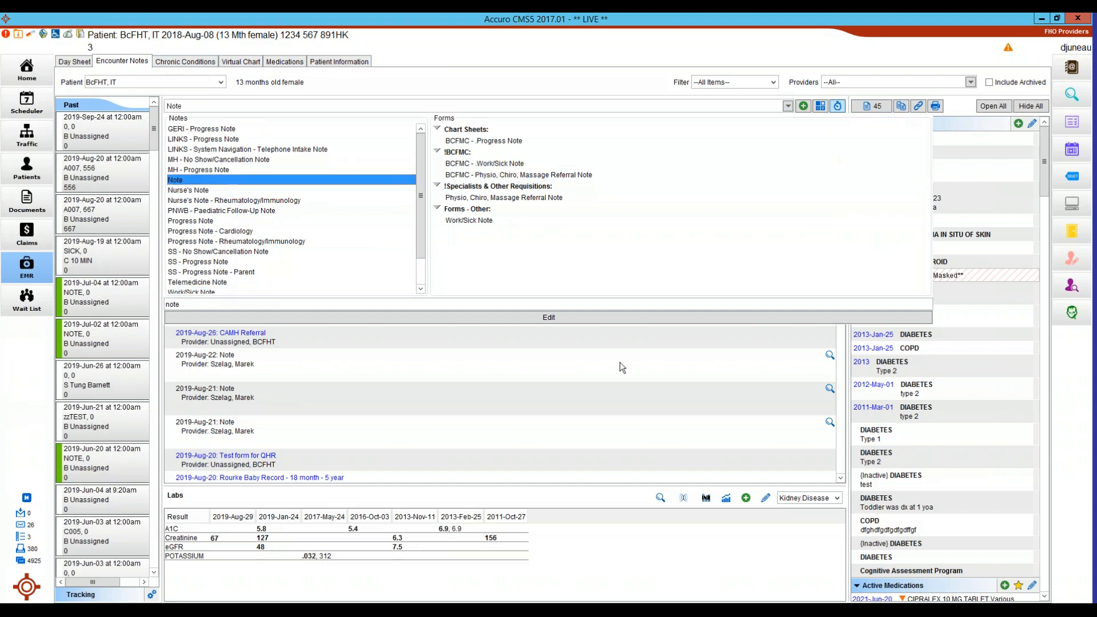
{"action": "left_click", "coordinate": [557, 317]}
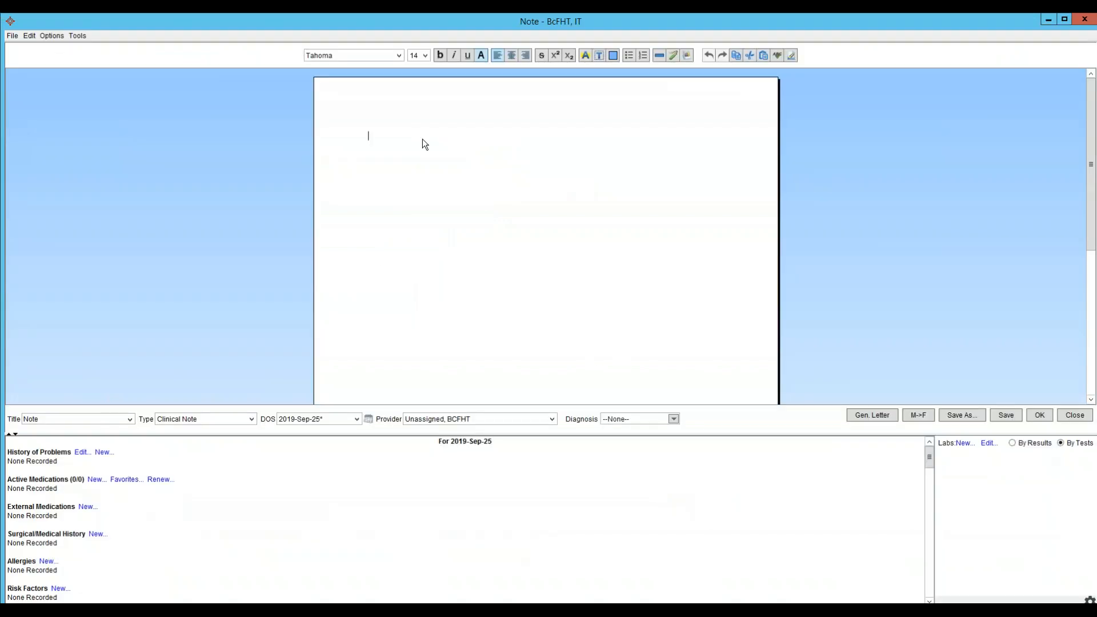
Insert the stored macro "Macro" into the blank note, then save and close the note.
{"action": "right_click", "coordinate": [377, 135]}
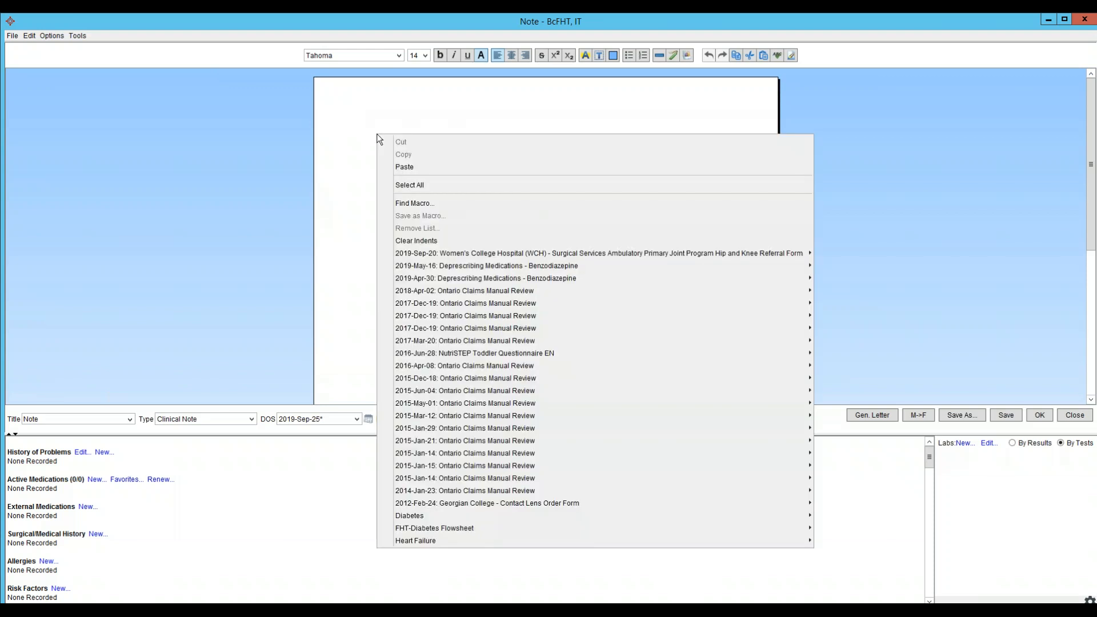
{"action": "left_click", "coordinate": [413, 204]}
{"action": "left_click", "coordinate": [400, 210]}
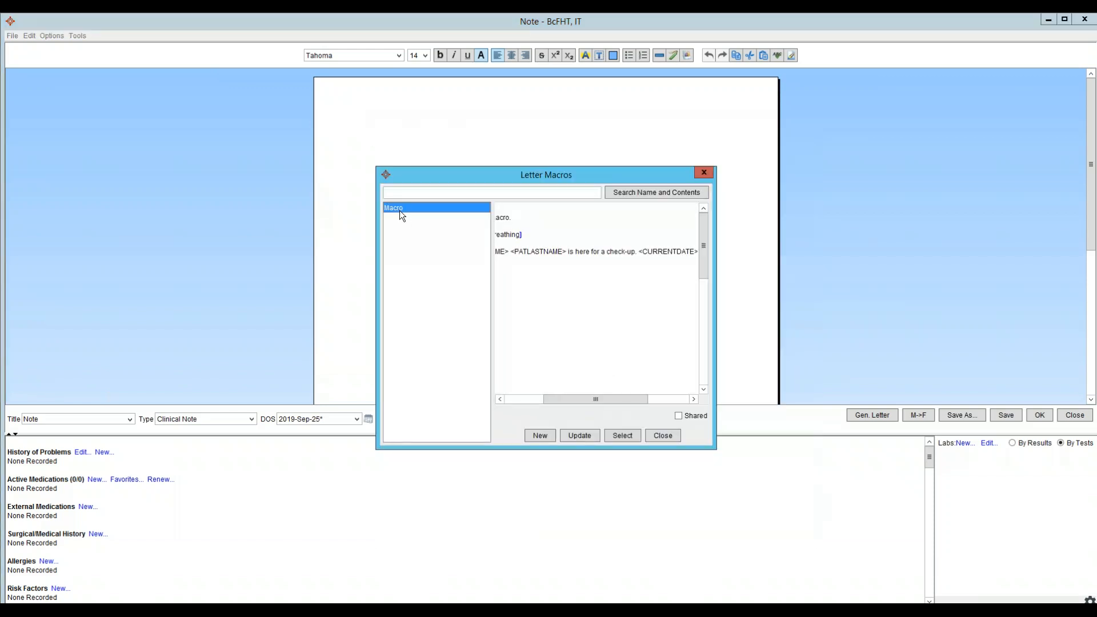
{"action": "left_click", "coordinate": [622, 435]}
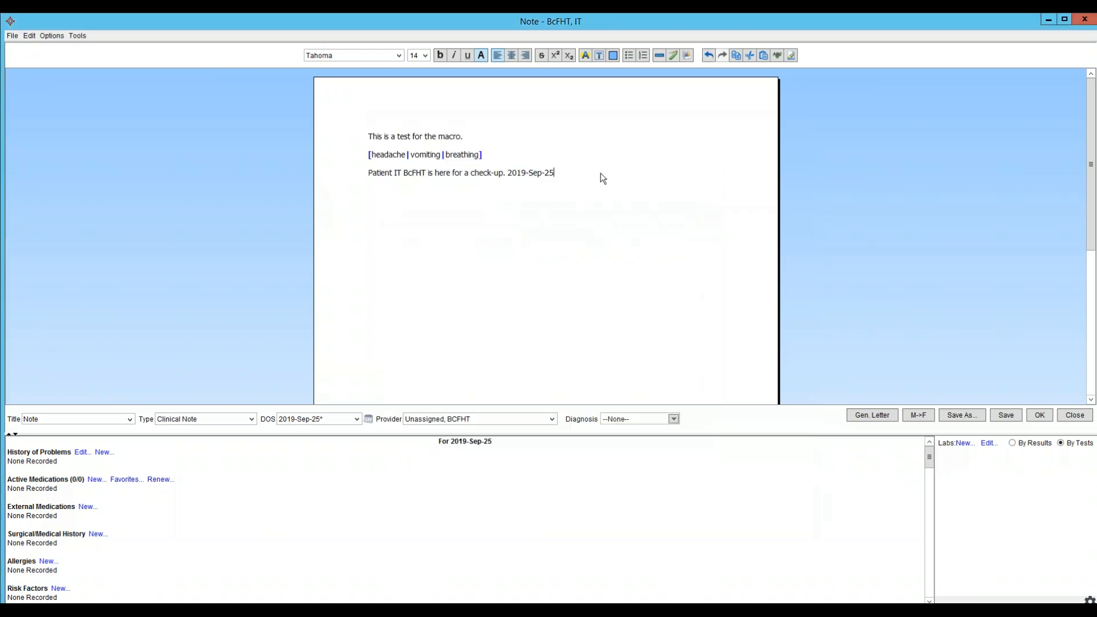
{"action": "left_click", "coordinate": [1012, 413]}
{"action": "left_click", "coordinate": [1046, 417]}
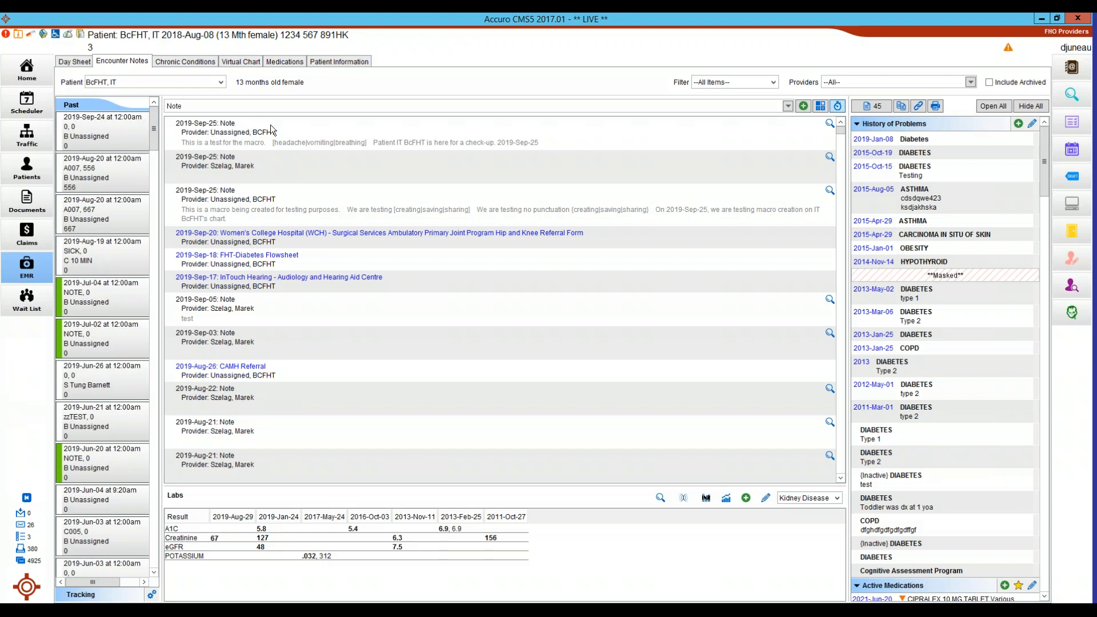
Reopen the newly saved encounter note and save its three lines as a new macro with the keyword "macro2".
{"action": "double_click", "coordinate": [320, 125]}
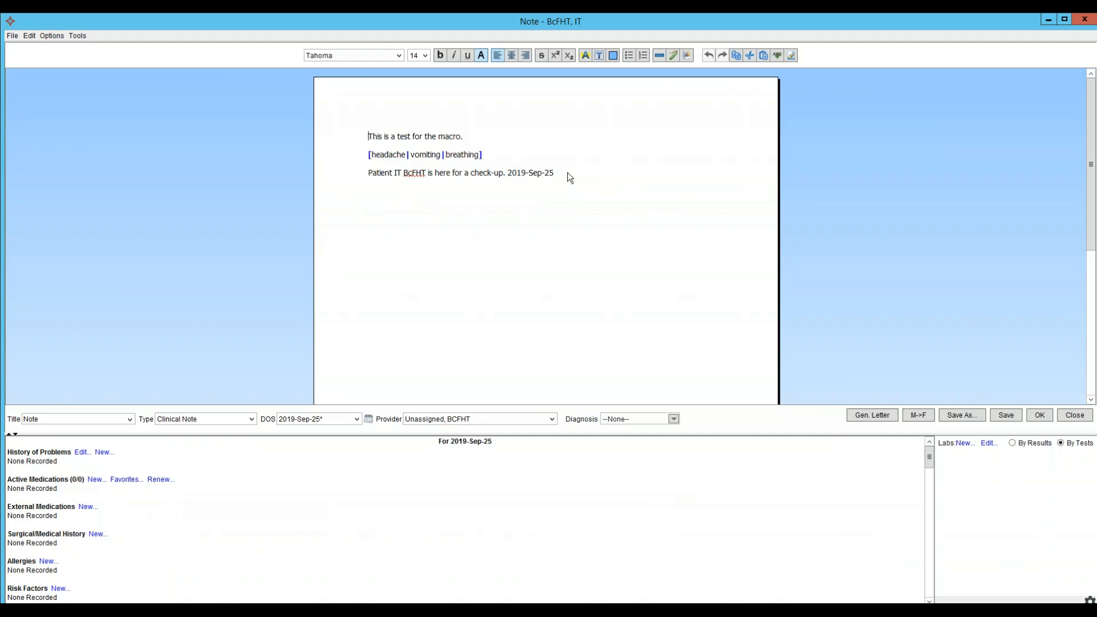
{"action": "left_click_drag", "start_coordinate": [557, 173], "coordinate": [364, 137]}
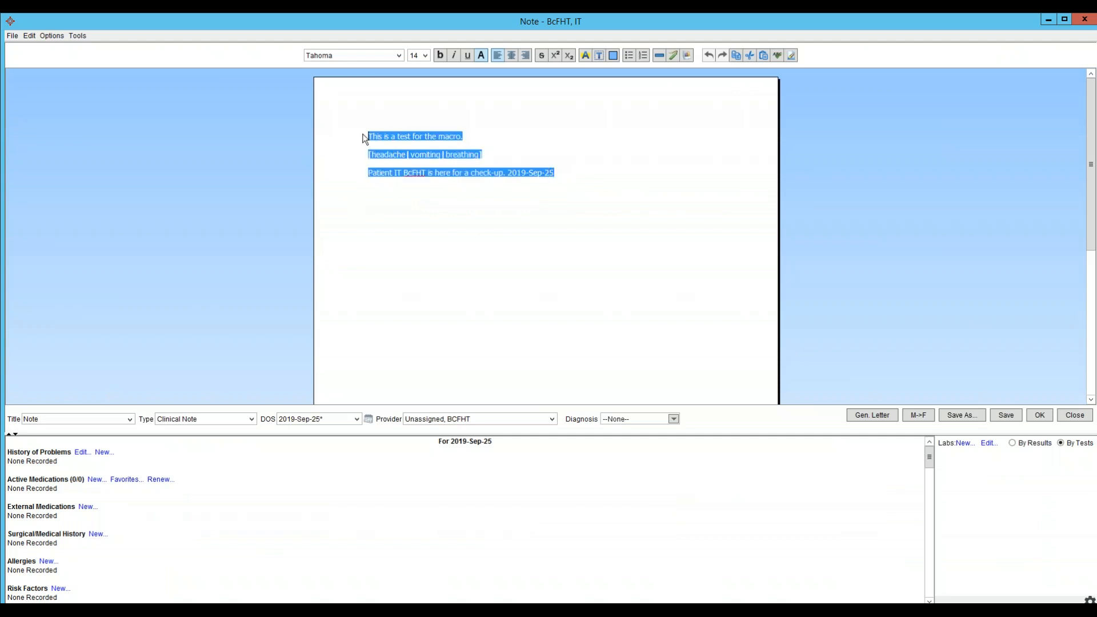
{"action": "right_click", "coordinate": [450, 153]}
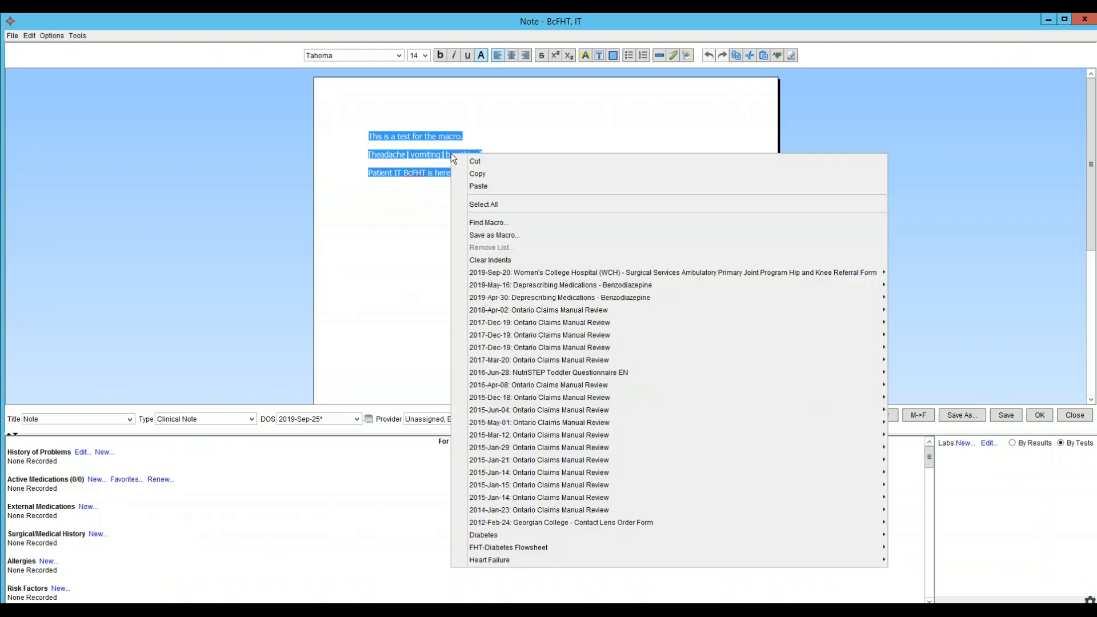
{"action": "left_click", "coordinate": [519, 234]}
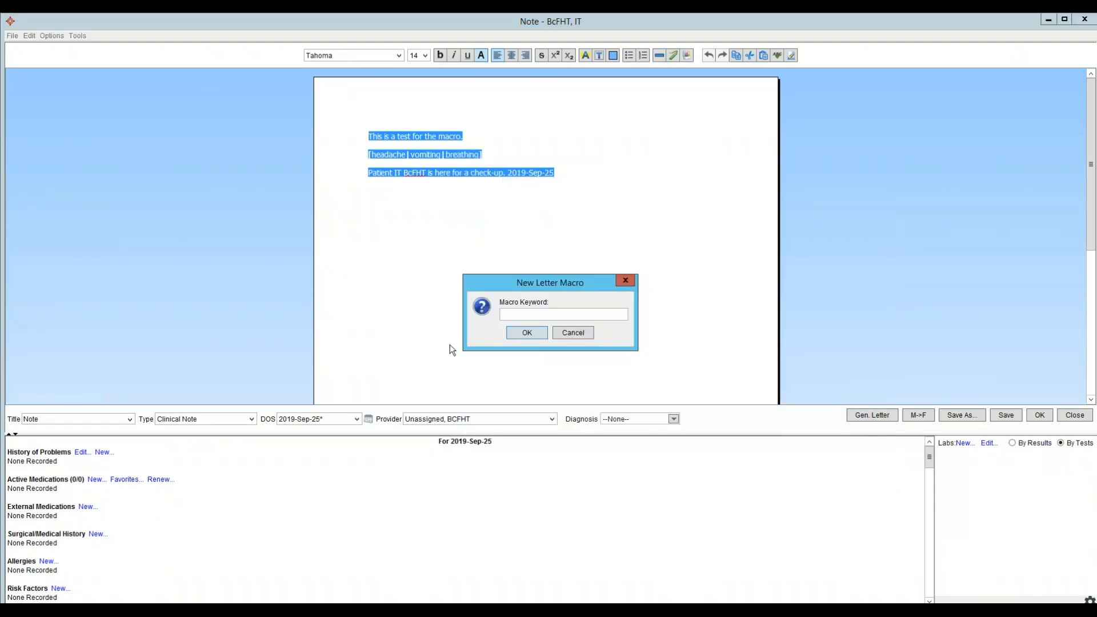
{"action": "type", "text": "macro"}
{"action": "key", "text": "Return"}
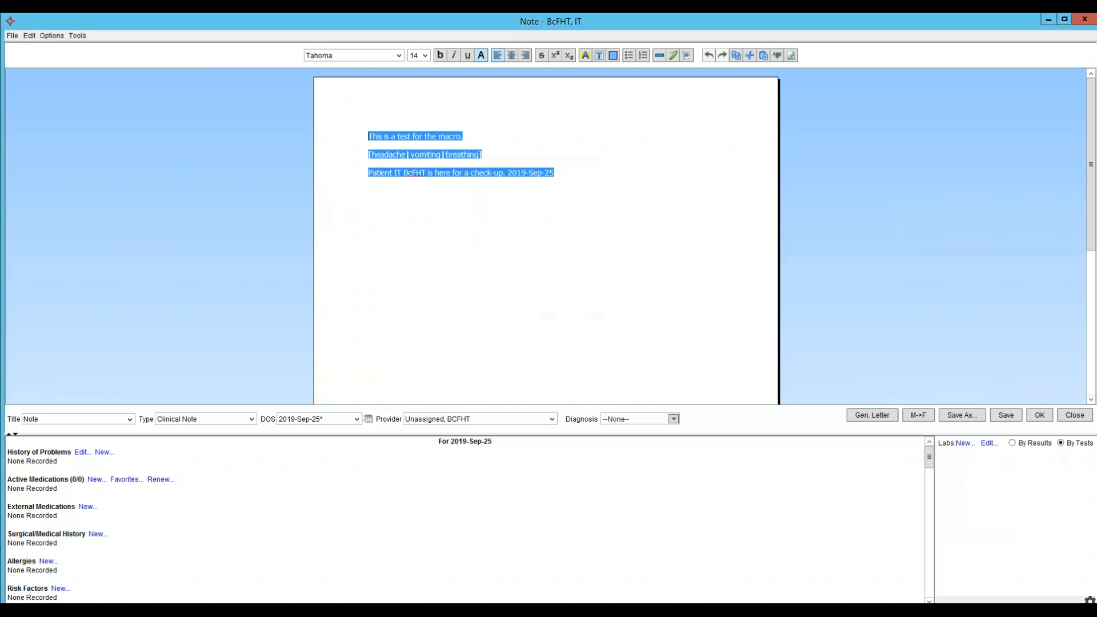
Expand the newly saved macro by its keyword on a new line below the note's Patient line.
{"action": "left_click", "coordinate": [576, 173]}
{"action": "key", "text": "Return"}
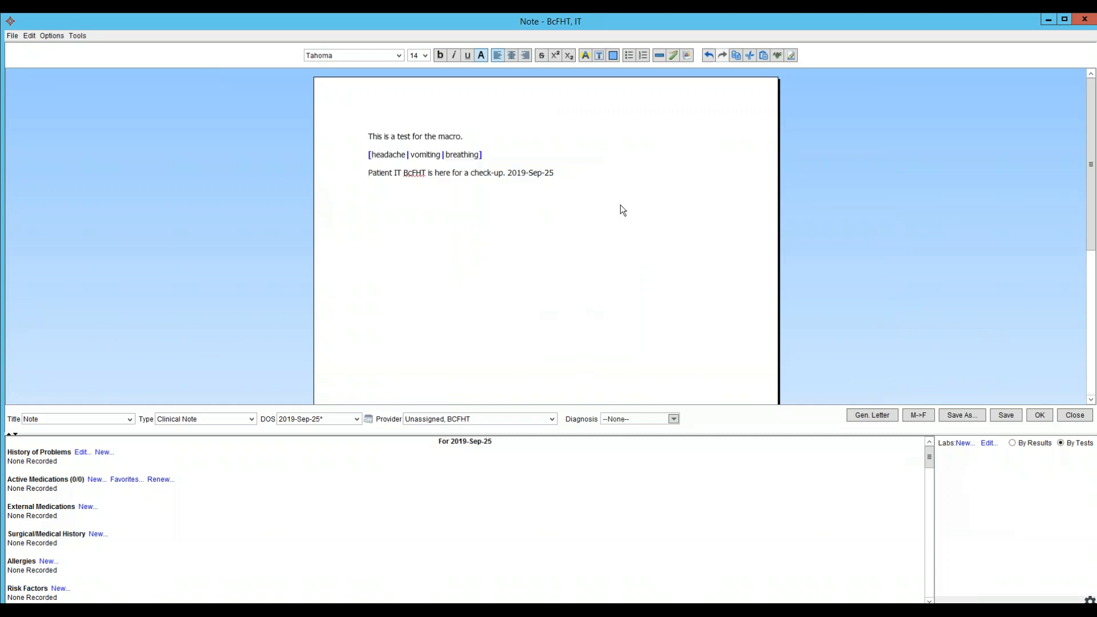
{"action": "type", "text": "macro"}
{"action": "type", "text": "1"}
{"action": "key", "text": "F8"}
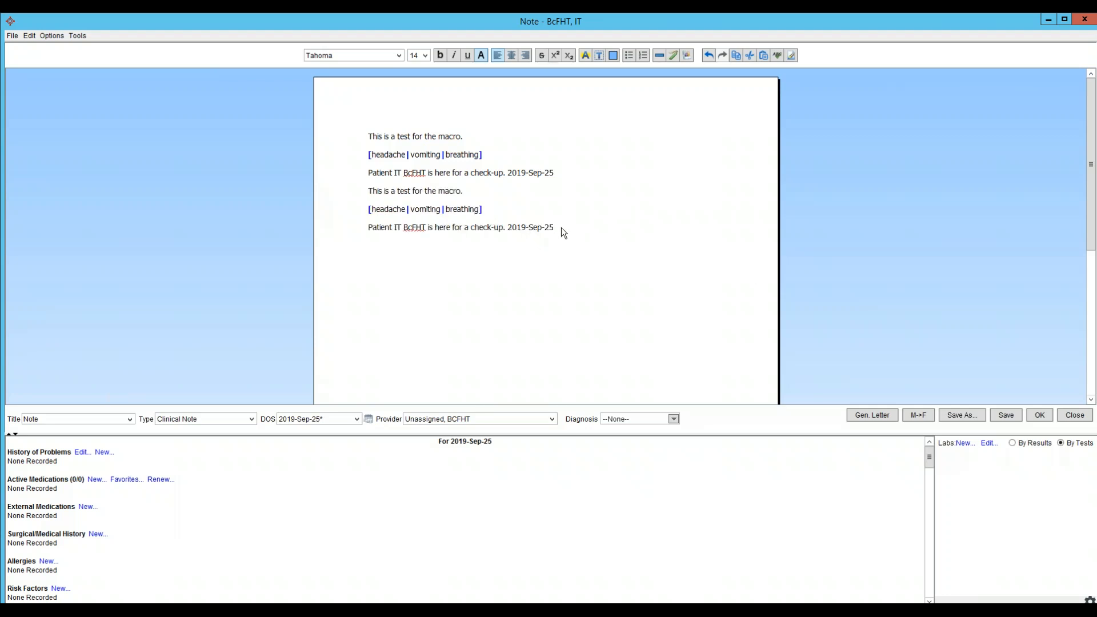
Find the stored macros from a new note line and compare the Patient line of "macro2" with that of "Macro".
{"action": "key", "text": "Return"}
{"action": "right_click", "coordinate": [377, 247]}
{"action": "left_click", "coordinate": [398, 279]}
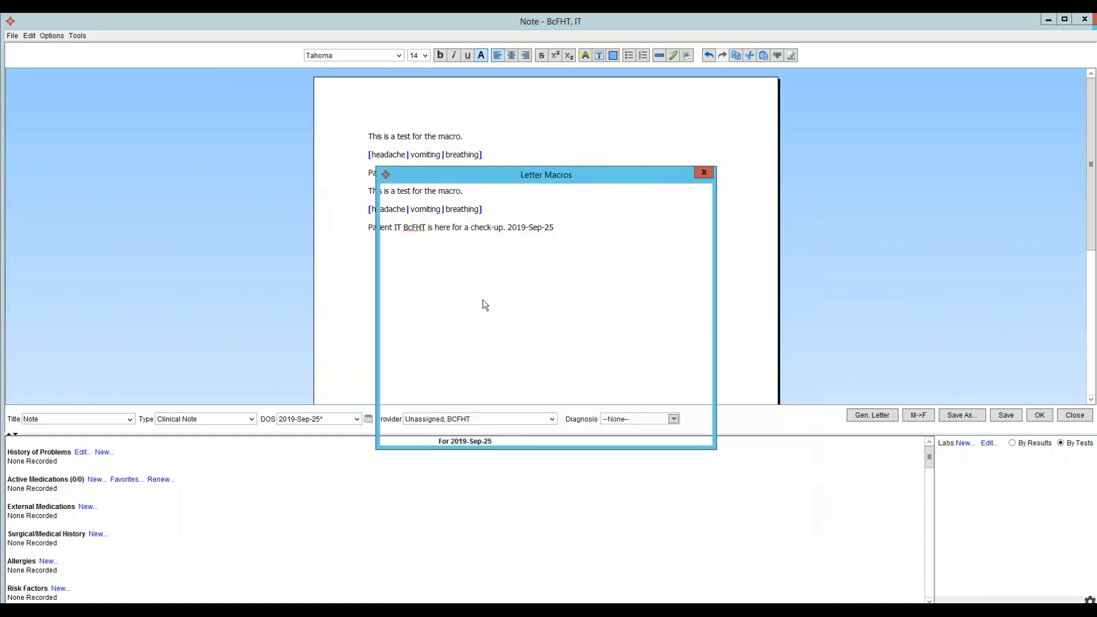
{"action": "left_click", "coordinate": [403, 218]}
{"action": "left_click_drag", "start_coordinate": [496, 256], "coordinate": [684, 257]}
{"action": "left_click", "coordinate": [562, 253]}
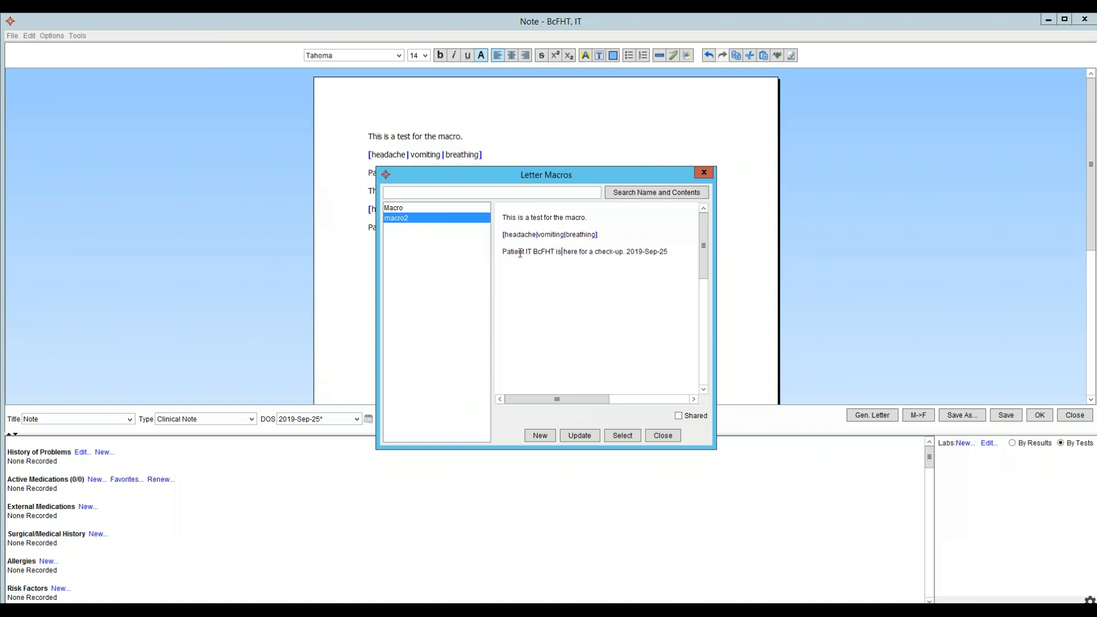
{"action": "left_click_drag", "start_coordinate": [520, 252], "coordinate": [681, 253]}
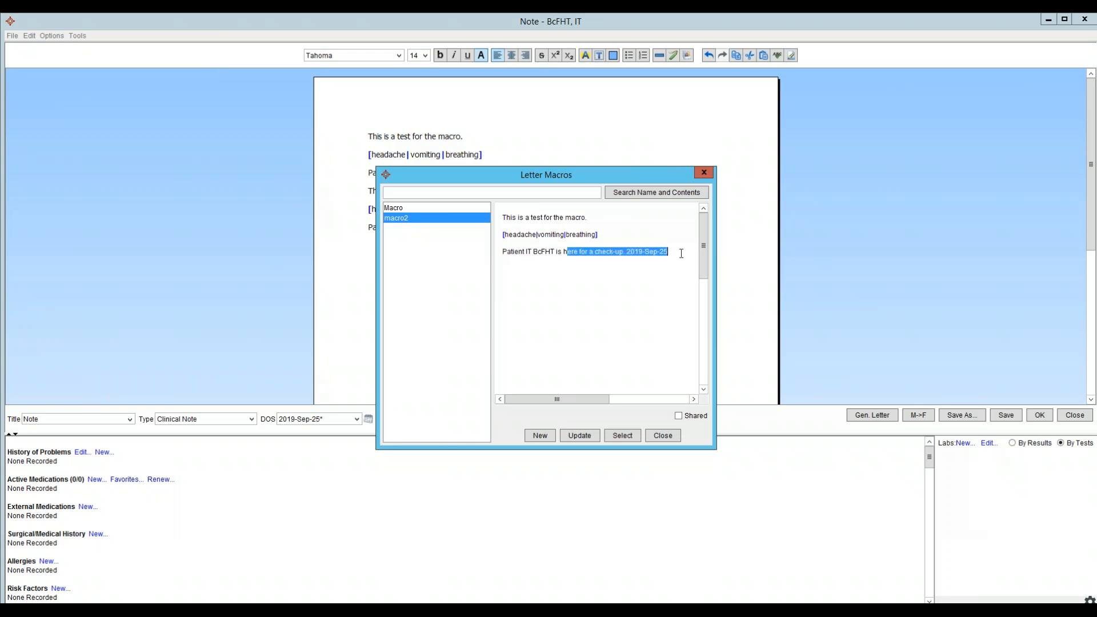
{"action": "left_click", "coordinate": [580, 261]}
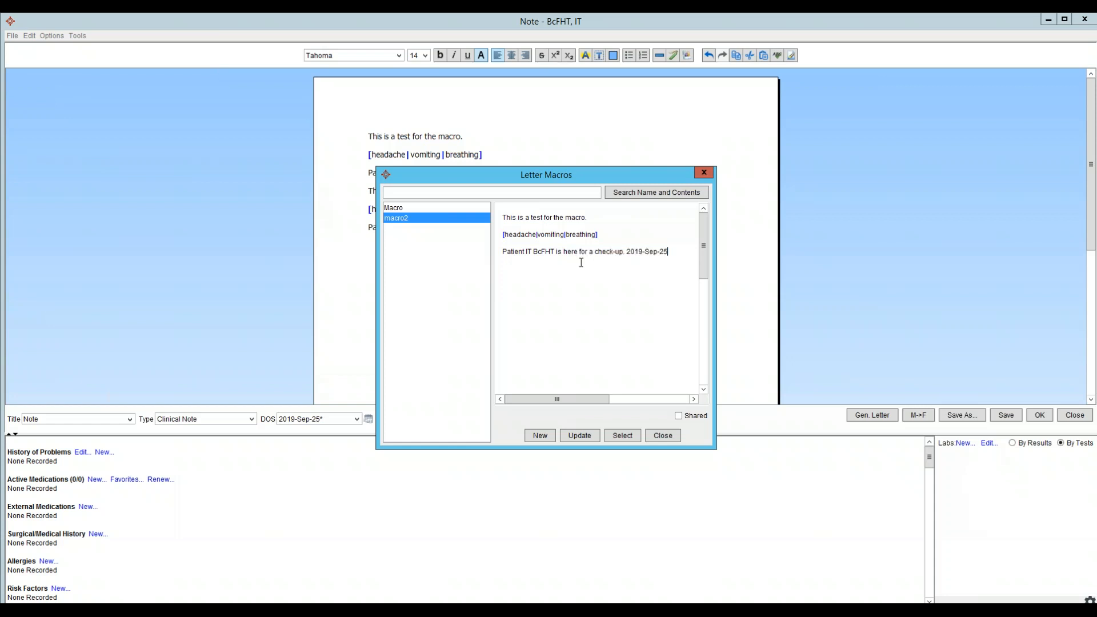
{"action": "left_click", "coordinate": [431, 209]}
{"action": "left_click_drag", "start_coordinate": [508, 249], "coordinate": [480, 247]}
{"action": "left_click", "coordinate": [423, 219]}
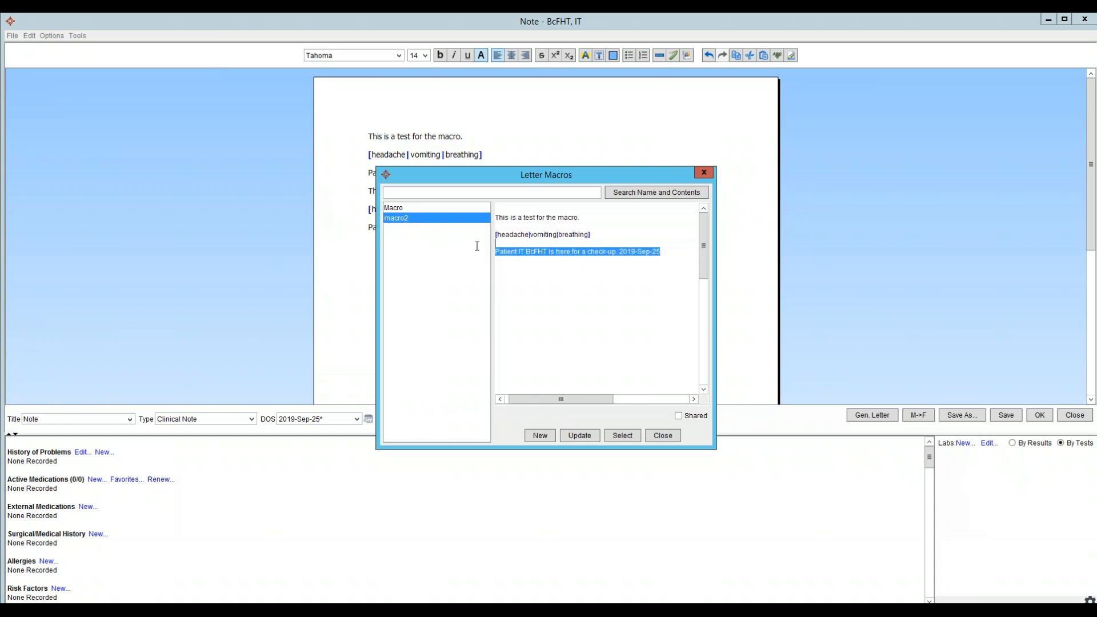
Replace the fixed date in the Patient line of "macro2" with the current date field <CURRENTDATE>.
{"action": "left_click", "coordinate": [576, 258]}
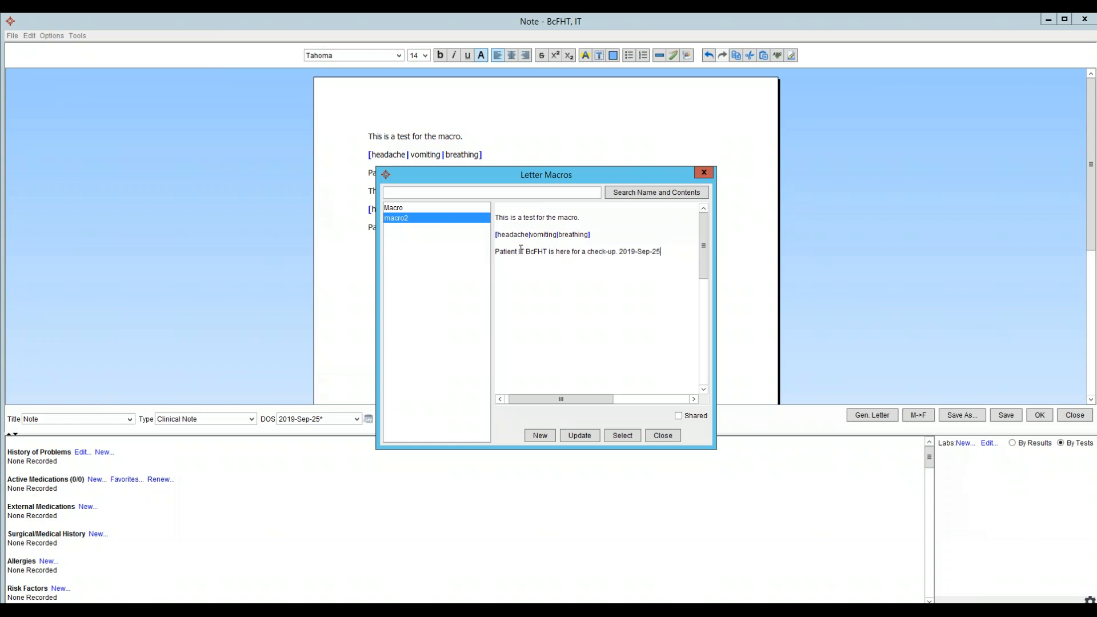
{"action": "left_click_drag", "start_coordinate": [660, 251], "coordinate": [621, 253]}
{"action": "key", "text": "Delete"}
{"action": "right_click", "coordinate": [622, 253]}
{"action": "mouse_move", "coordinate": [641, 264]}
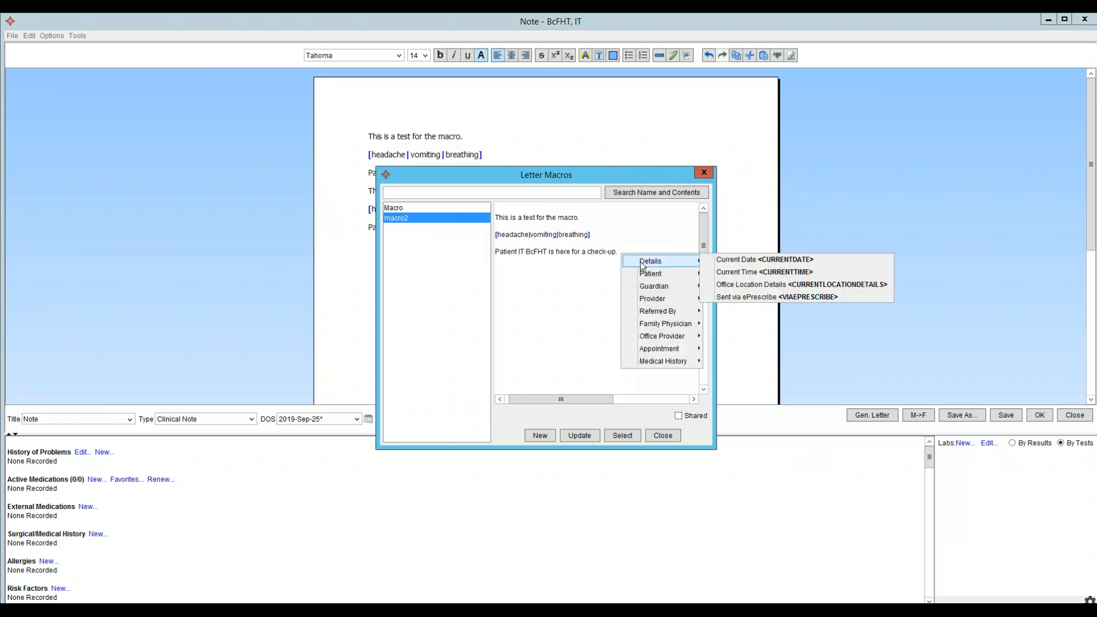
{"action": "left_click", "coordinate": [743, 259]}
Replace the fixed patient name in "macro2" with the fields <PATFIRSTNAME> and <PATLASTNAME>.
{"action": "left_click_drag", "start_coordinate": [548, 252], "coordinate": [518, 252]}
{"action": "key", "text": "Delete"}
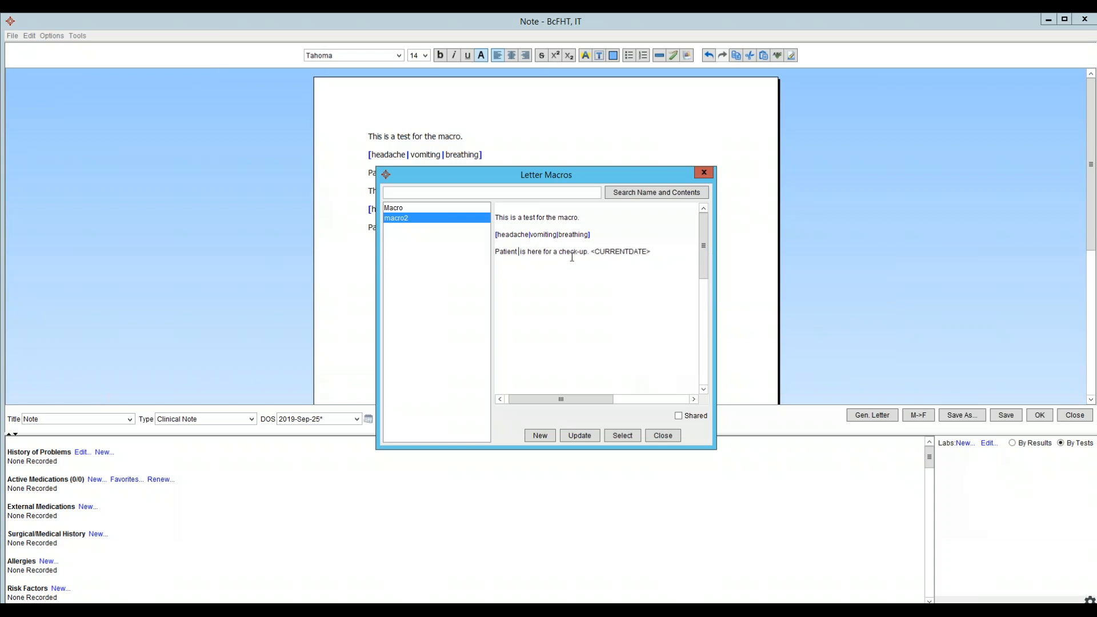
{"action": "right_click", "coordinate": [518, 252]}
{"action": "mouse_move", "coordinate": [546, 272]}
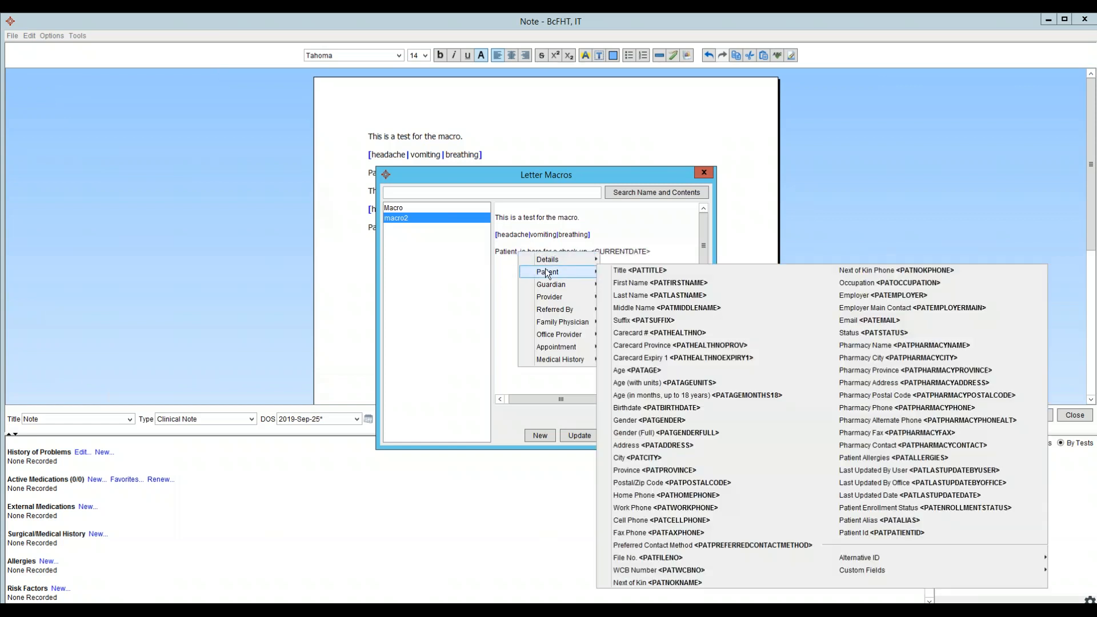
{"action": "left_click", "coordinate": [657, 284]}
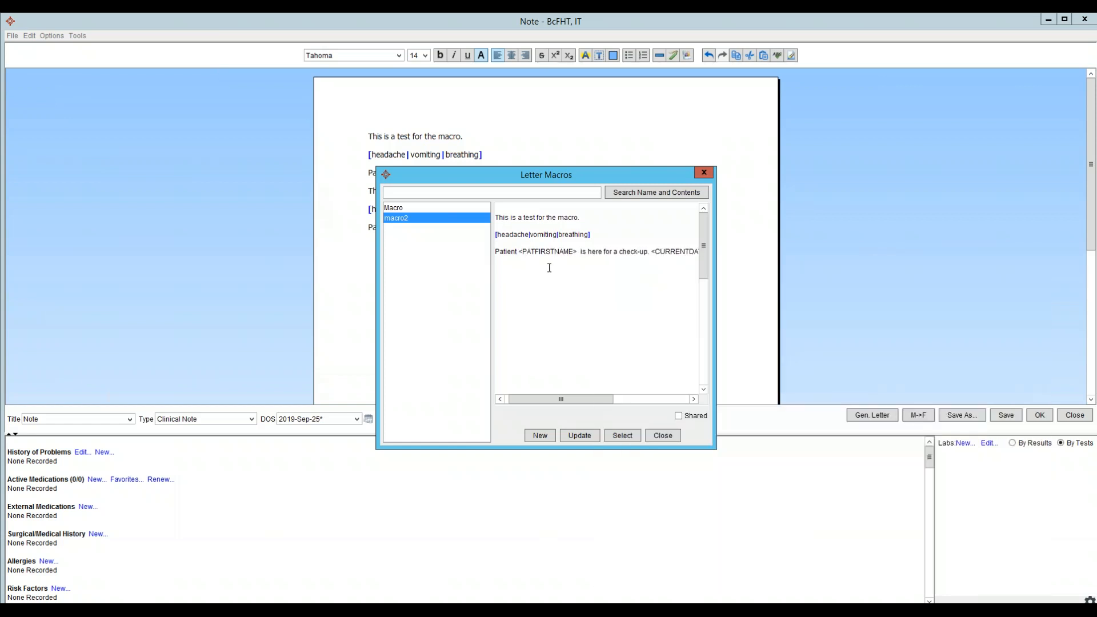
{"action": "right_click", "coordinate": [579, 252]}
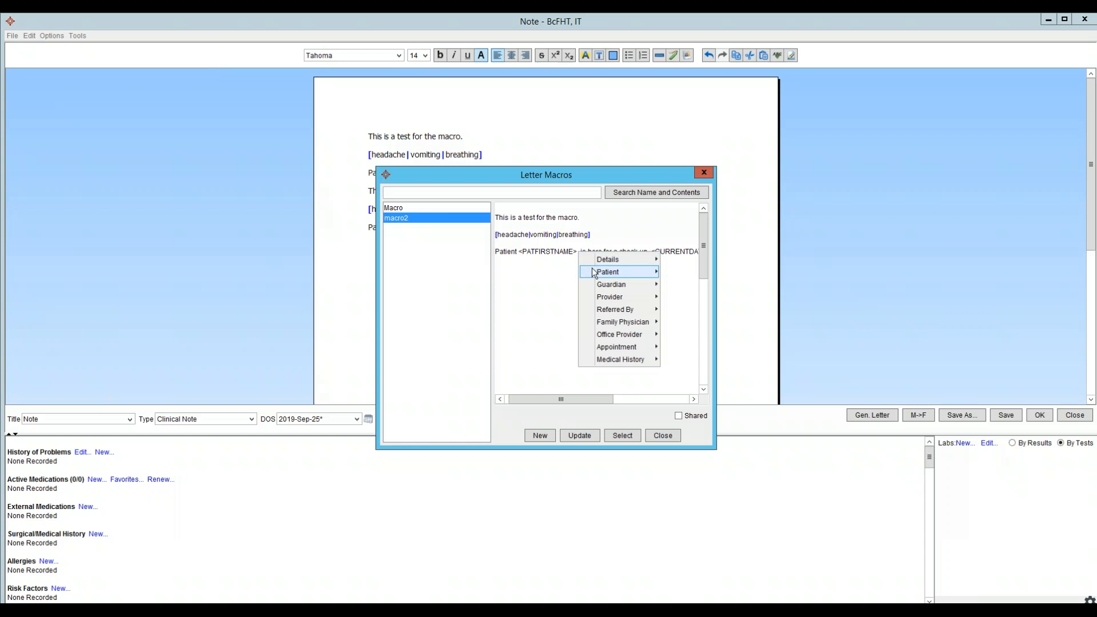
{"action": "mouse_move", "coordinate": [594, 273]}
{"action": "left_click", "coordinate": [257, 294]}
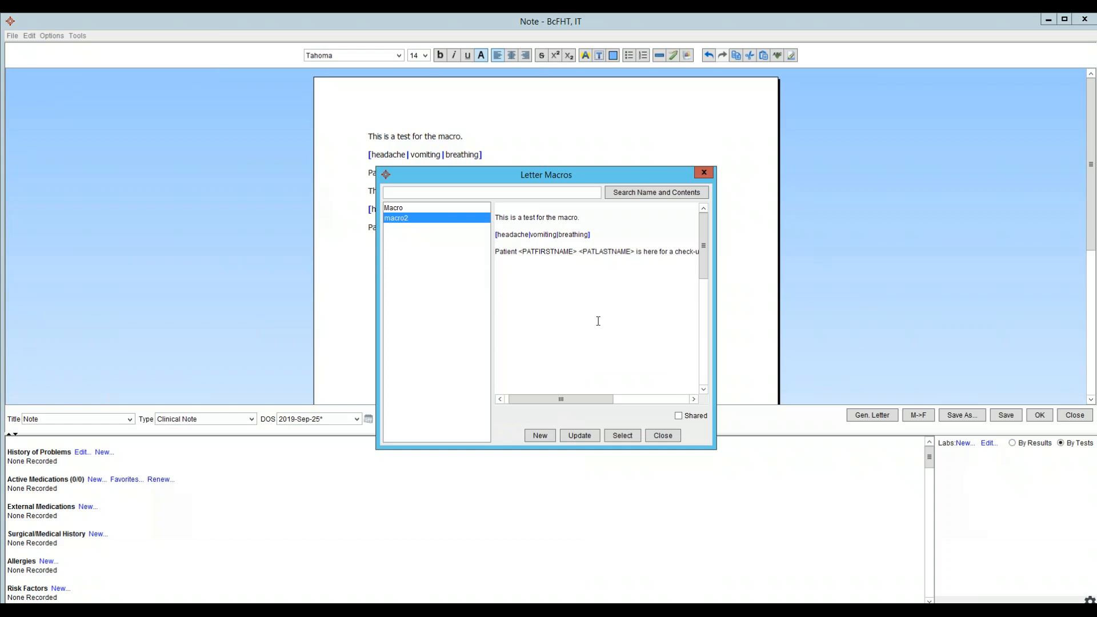
Insert the edited "macro2" into the note and check its selection list and filled-in Patient line.
{"action": "triple_click", "coordinate": [503, 234]}
{"action": "left_click", "coordinate": [526, 235]}
{"action": "left_click", "coordinate": [612, 437]}
{"action": "left_click_drag", "start_coordinate": [389, 275], "coordinate": [558, 282]}
{"action": "left_click", "coordinate": [379, 259]}
{"action": "left_click_drag", "start_coordinate": [376, 248], "coordinate": [496, 248]}
{"action": "left_click", "coordinate": [486, 280]}
Reopen "macro2" in the stored macros and check the name and date fields in its Patient line.
{"action": "right_click", "coordinate": [575, 297]}
{"action": "left_click", "coordinate": [626, 282]}
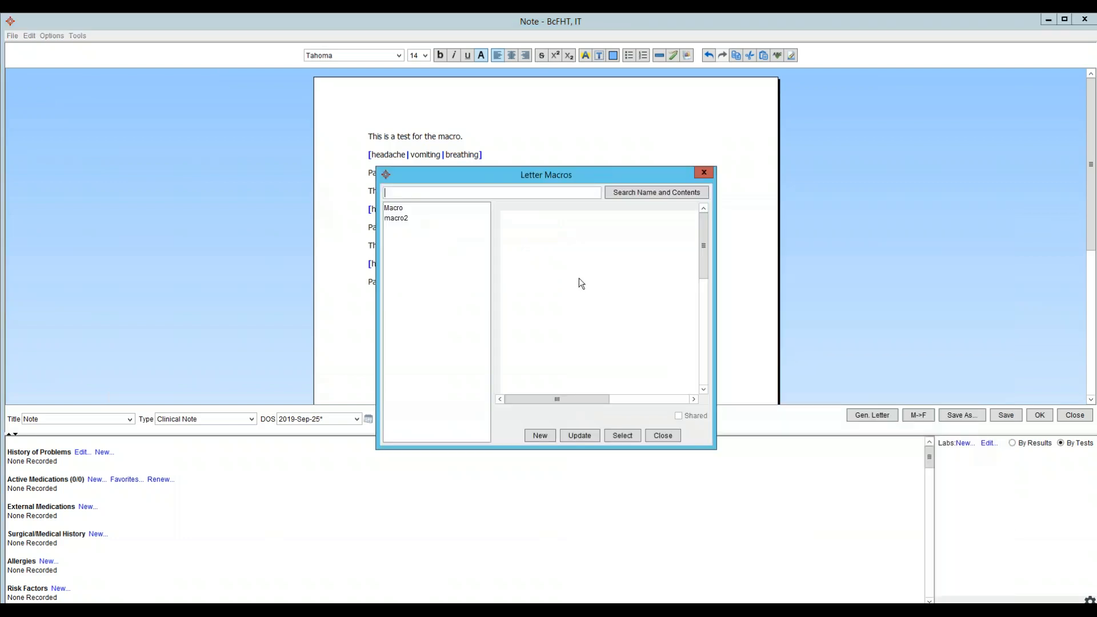
{"action": "left_click", "coordinate": [400, 219]}
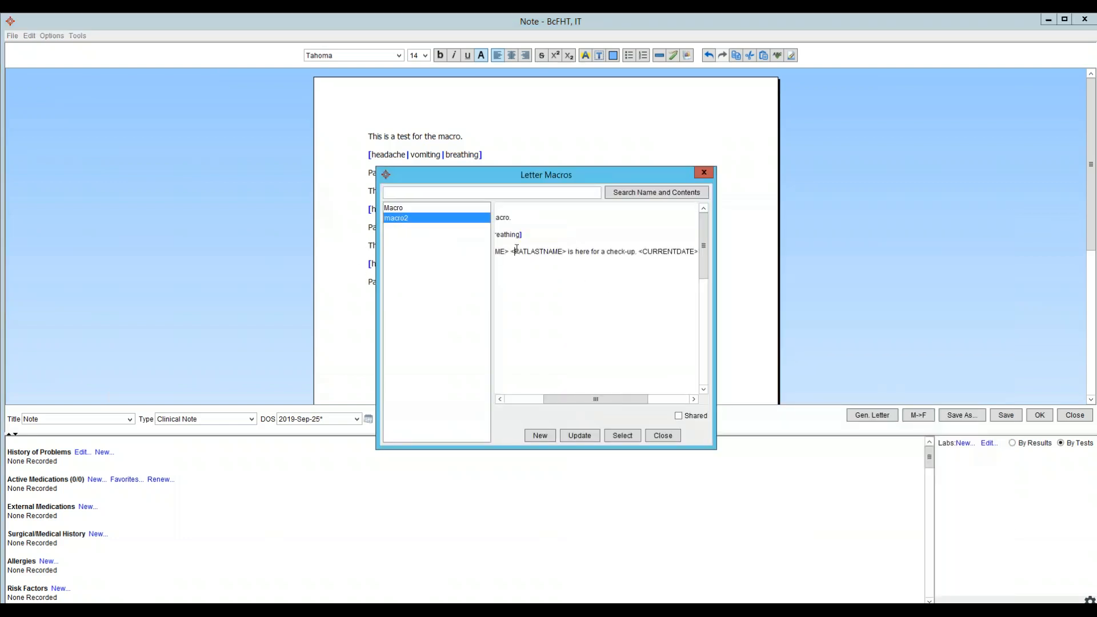
{"action": "left_click_drag", "start_coordinate": [516, 254], "coordinate": [495, 252]}
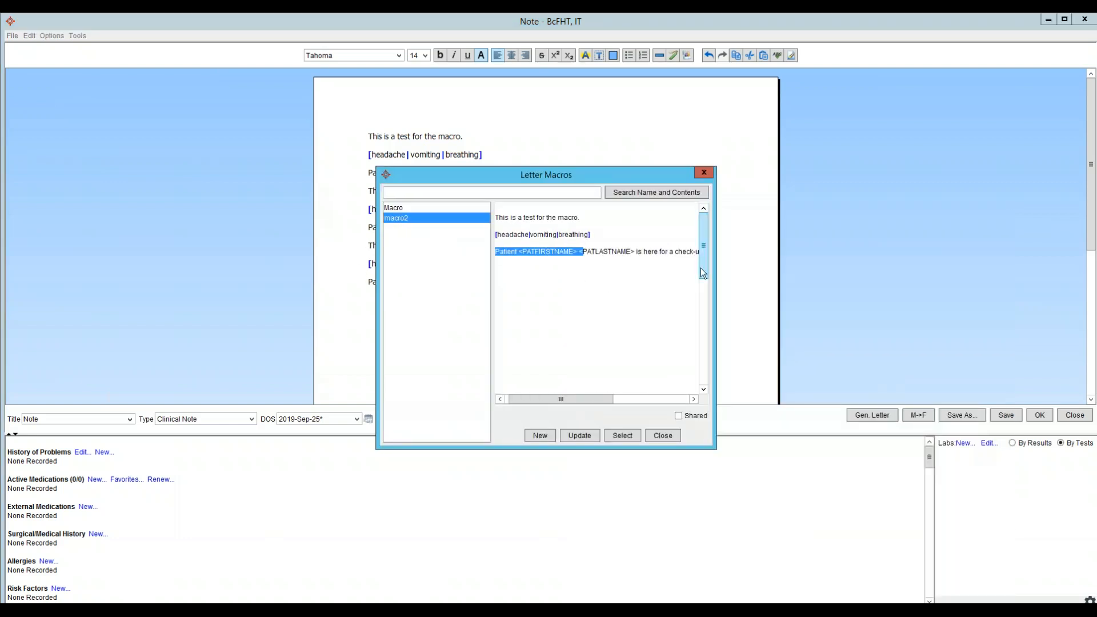
Close the macro window and close the note without saving its changes.
{"action": "left_click", "coordinate": [662, 436]}
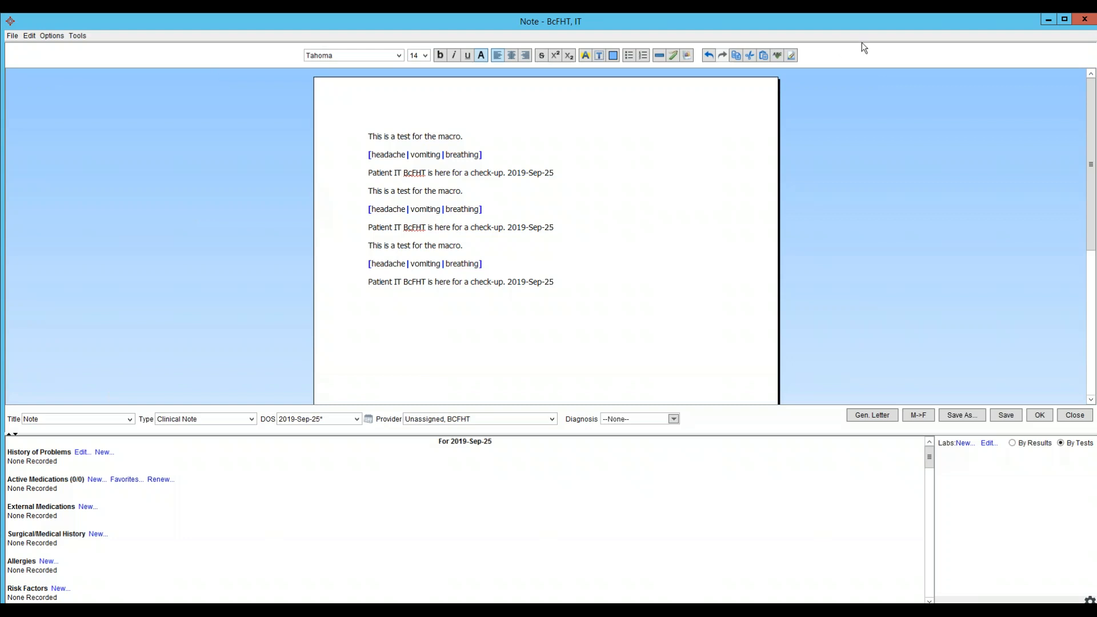
{"action": "left_click", "coordinate": [1084, 18]}
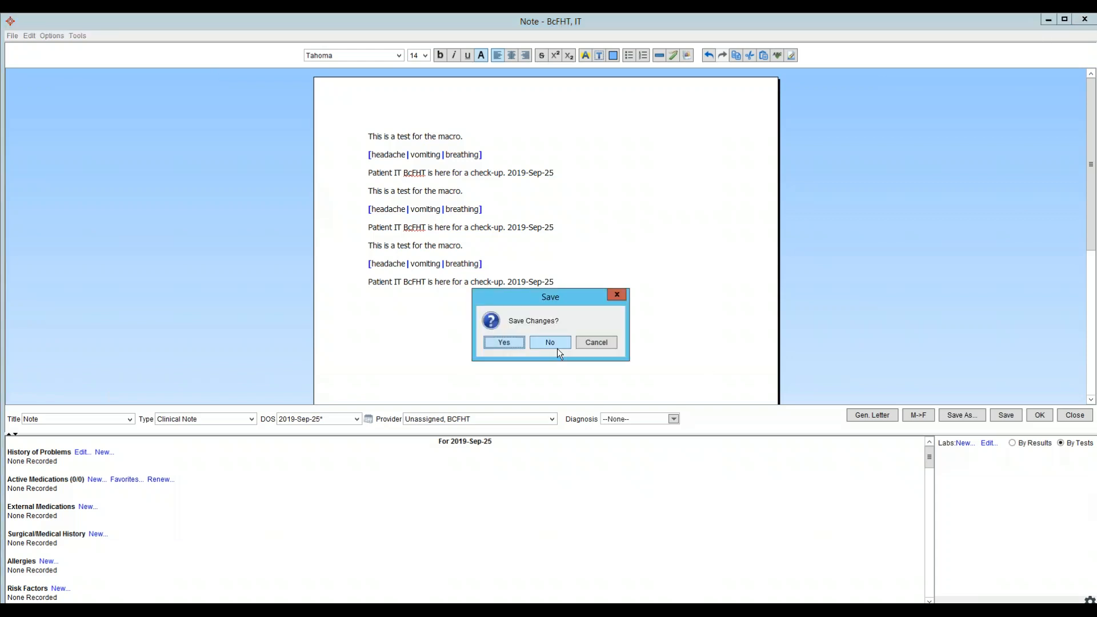
{"action": "left_click", "coordinate": [557, 346]}
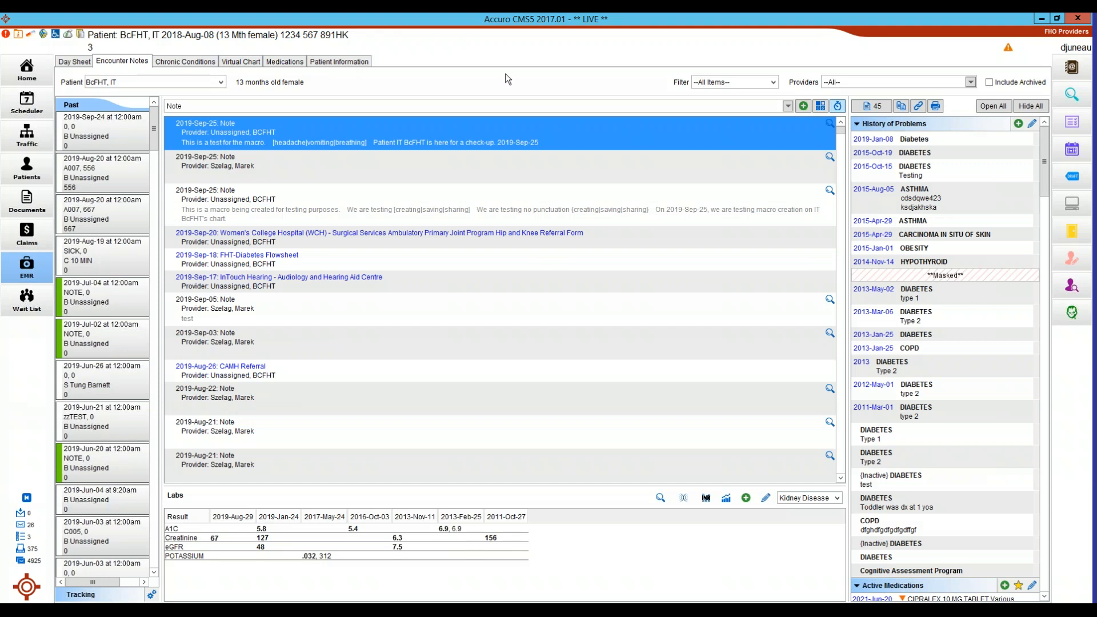
Start a new task for the patient from the patient's task list and insert "macro2" into its note.
{"action": "key", "text": "F7"}
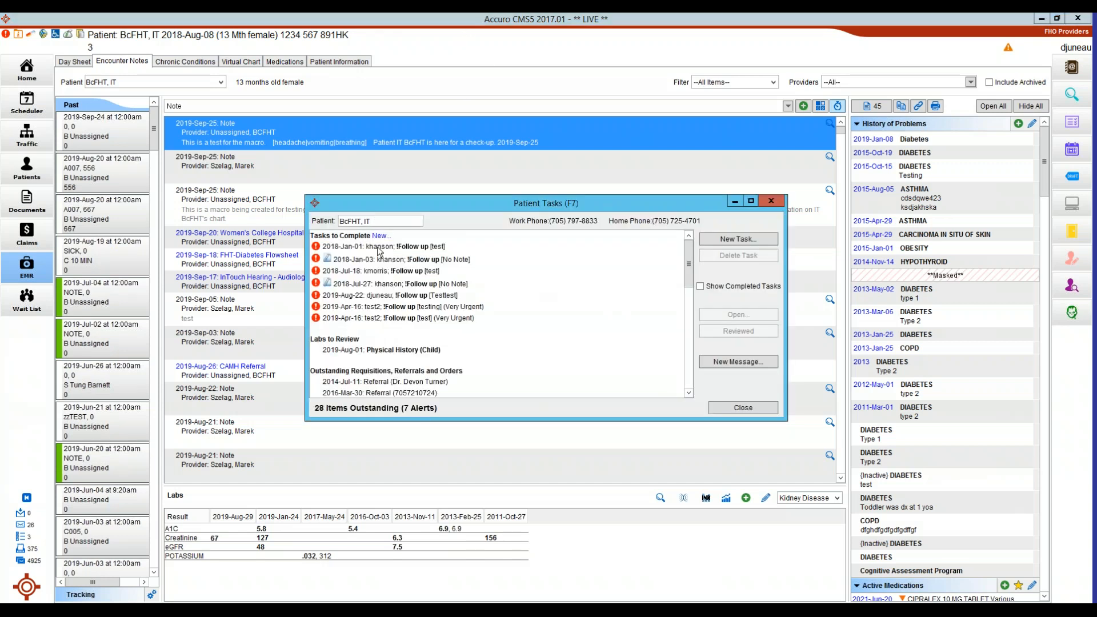
{"action": "left_click", "coordinate": [751, 240]}
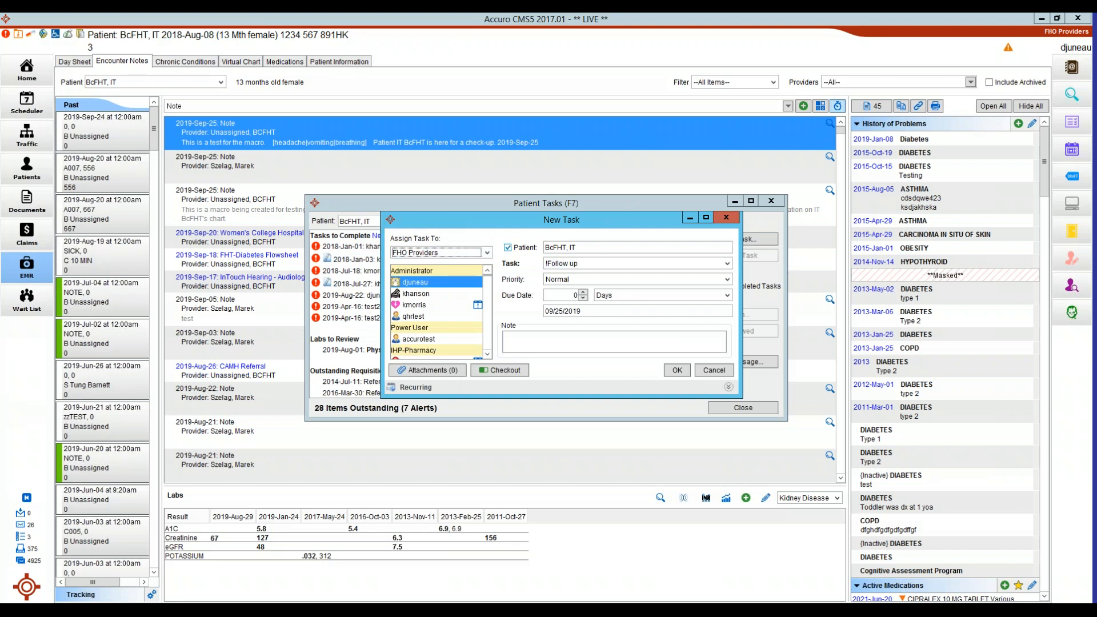
{"action": "left_click", "coordinate": [578, 345]}
{"action": "type", "text": "macro2"}
{"action": "key", "text": "ctrl+space"}
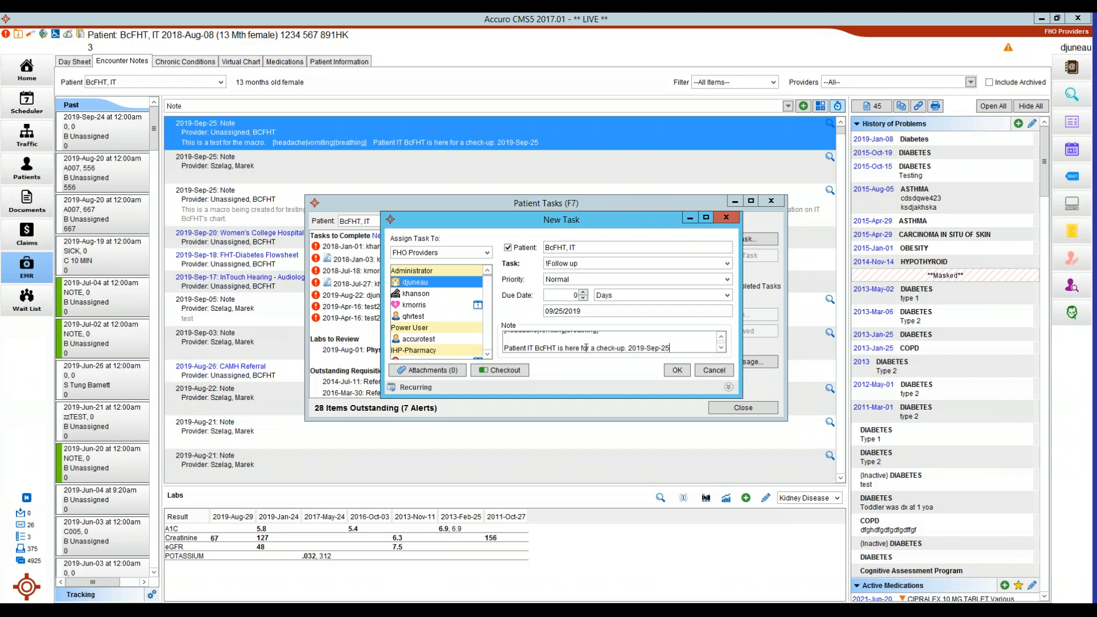
Check the symptom selection list and the Patient line of the macro text in the task note.
{"action": "scroll", "coordinate": [586, 346], "scroll_direction": "up", "scroll_amount": 2}
{"action": "scroll", "coordinate": [585, 346], "scroll_direction": "down", "scroll_amount": 1}
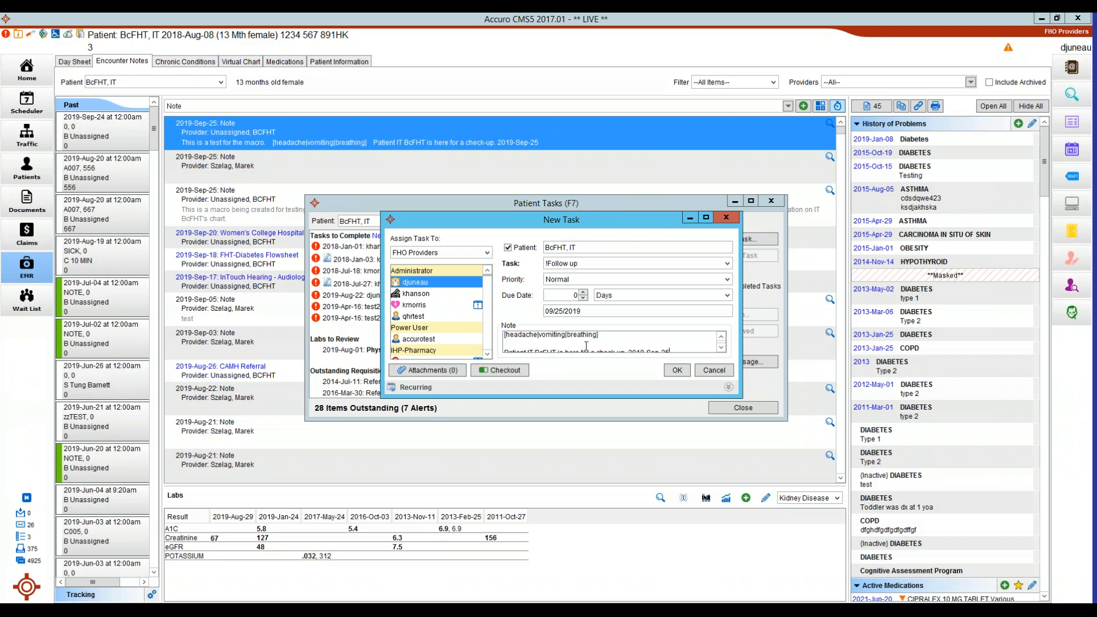
{"action": "left_click_drag", "start_coordinate": [600, 335], "coordinate": [471, 338]}
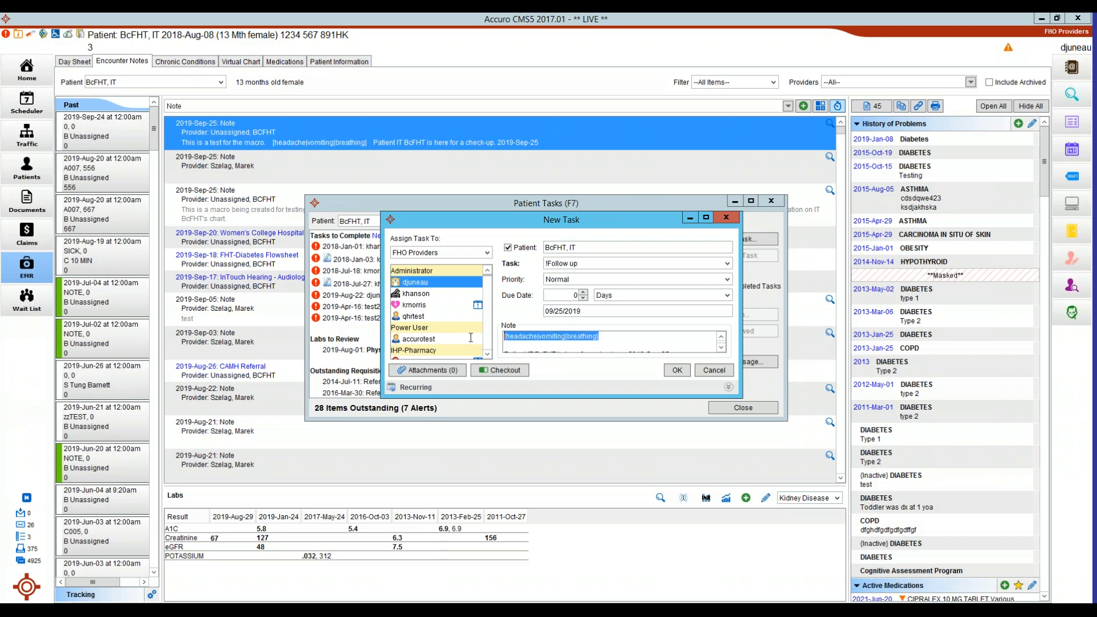
{"action": "left_click", "coordinate": [604, 338]}
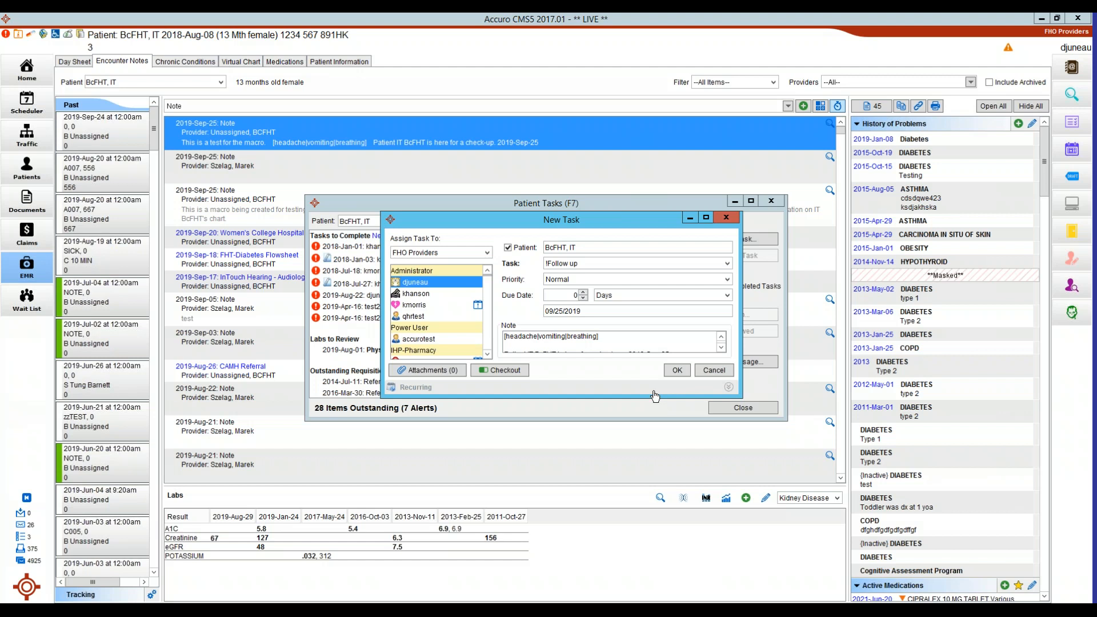
{"action": "scroll", "coordinate": [634, 342], "scroll_direction": "down", "scroll_amount": 1}
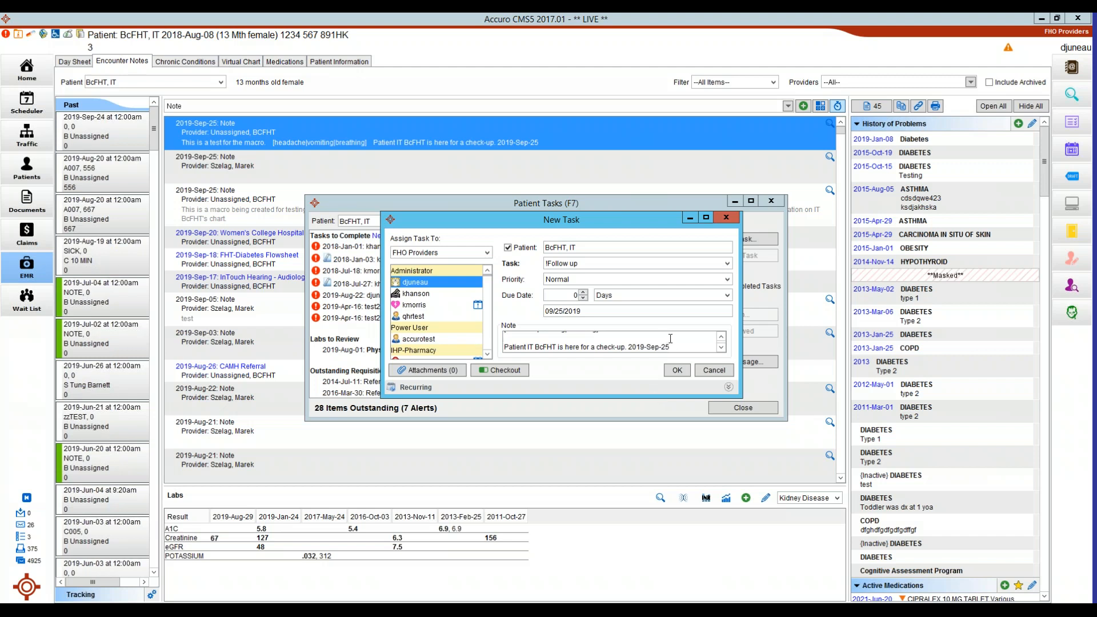
{"action": "scroll", "coordinate": [619, 342], "scroll_direction": "down", "scroll_amount": 1}
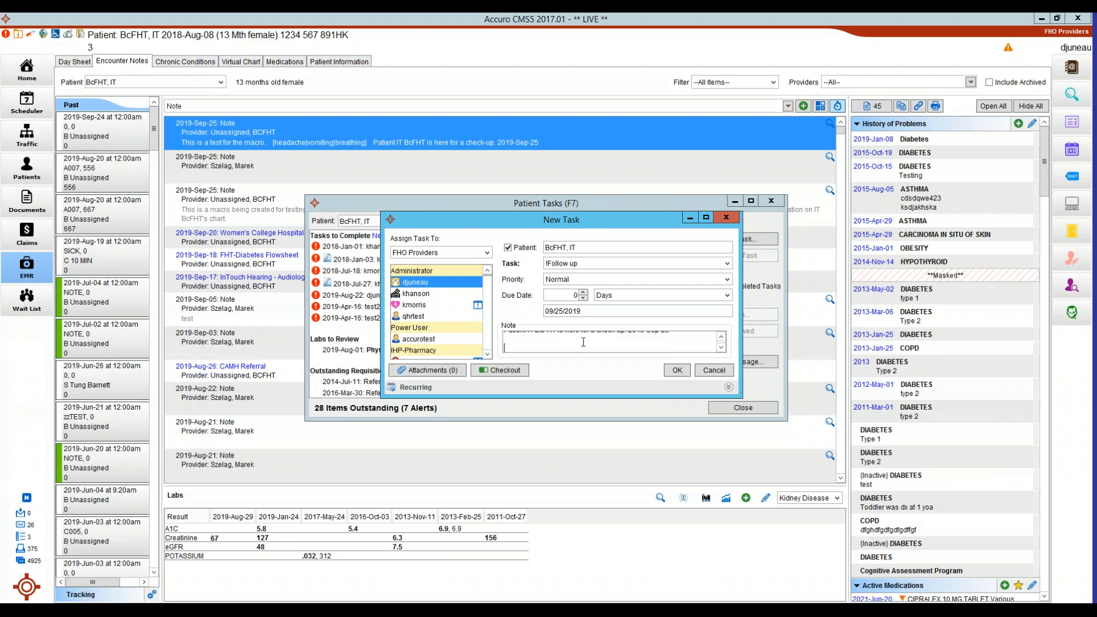
Find the stored macro "Macro" and insert it on a new line in the task note.
{"action": "right_click", "coordinate": [540, 349]}
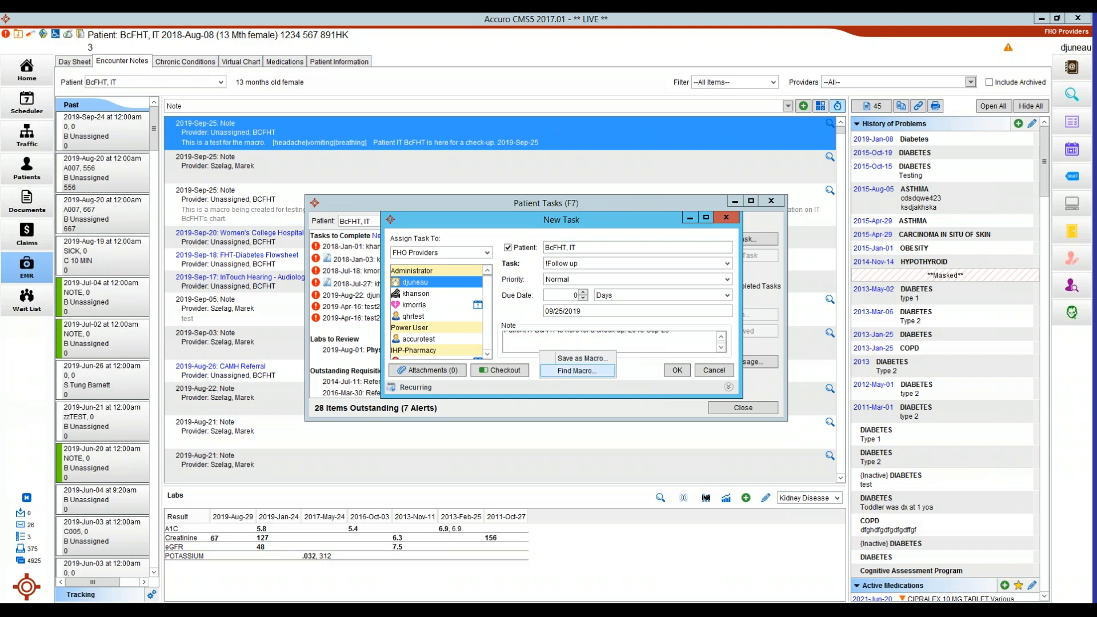
{"action": "left_click", "coordinate": [577, 370]}
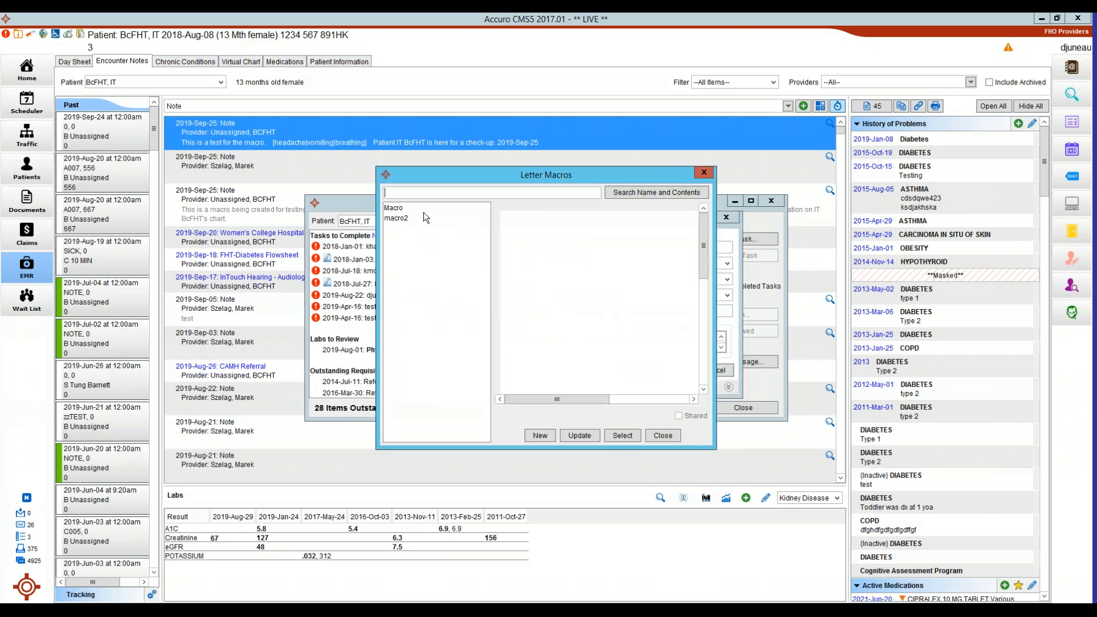
{"action": "left_click", "coordinate": [441, 207]}
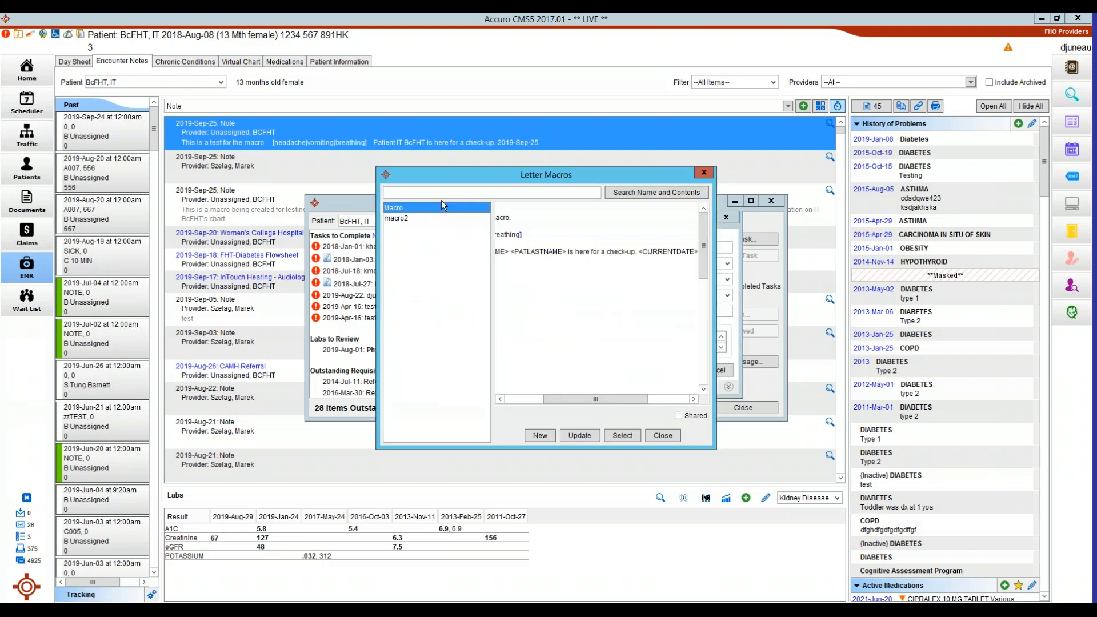
{"action": "left_click", "coordinate": [622, 435]}
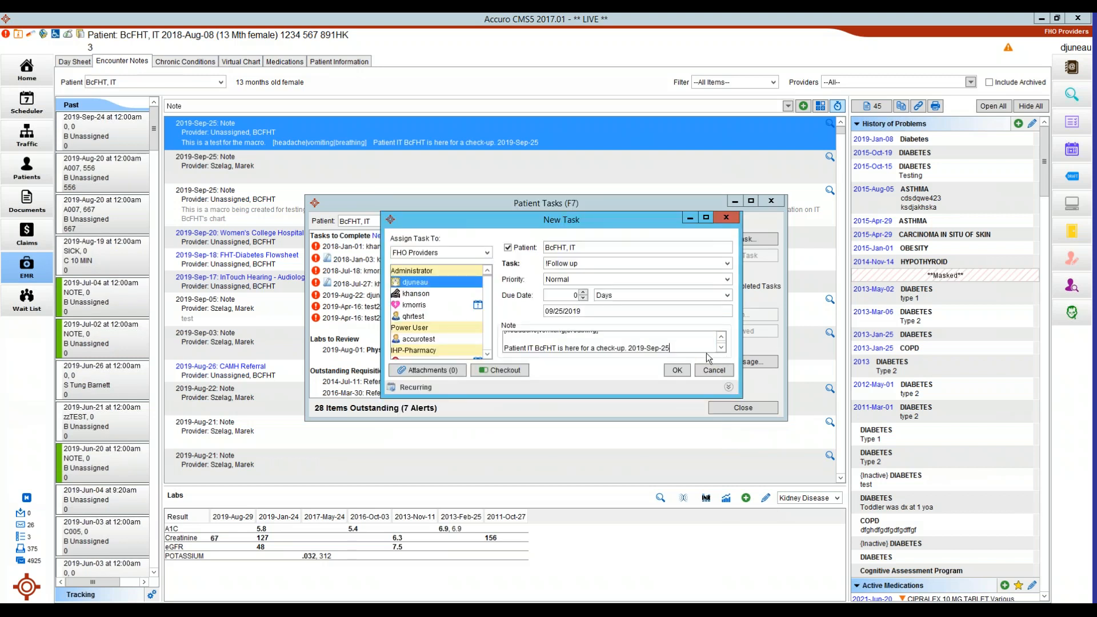
Clear the task note, discard the new task and close the patient's task list.
{"action": "key", "text": "ctrl+a"}
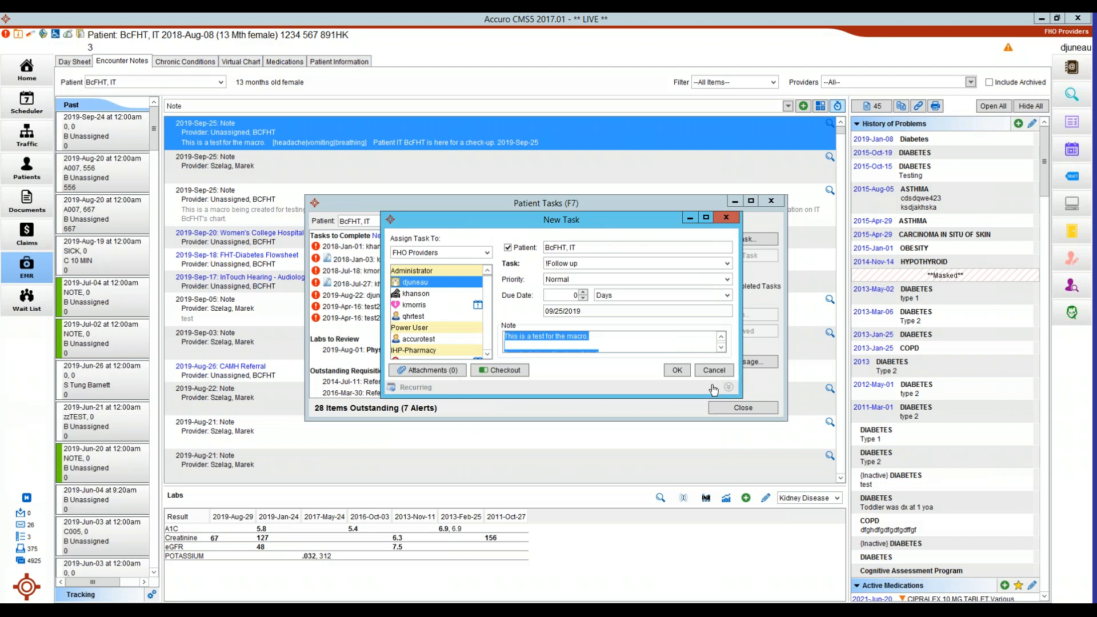
{"action": "key", "text": "Delete"}
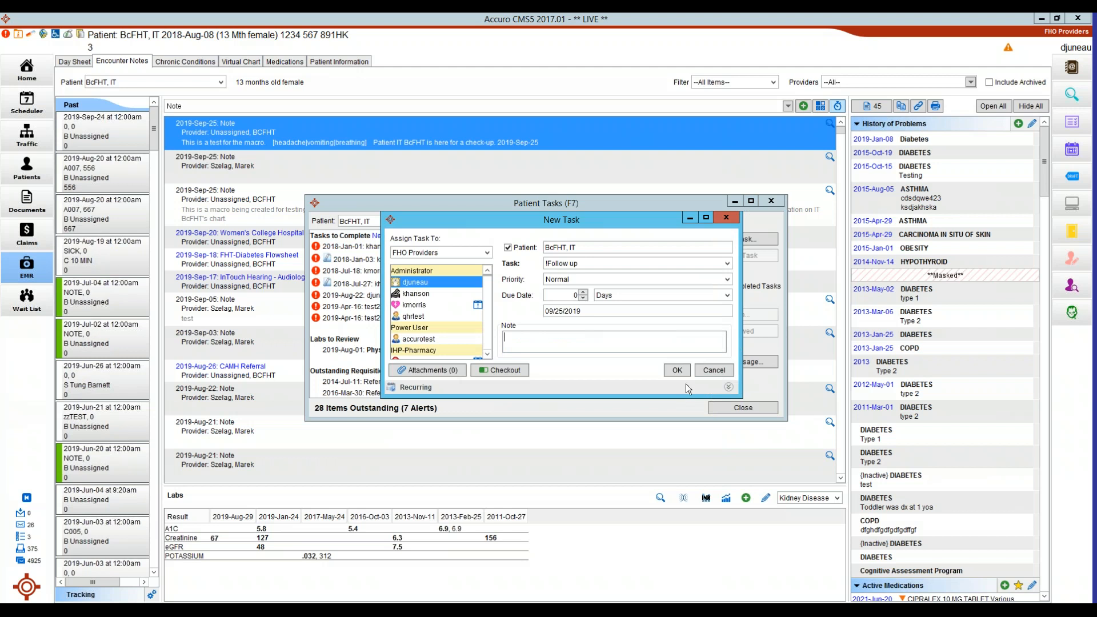
{"action": "left_click", "coordinate": [725, 217]}
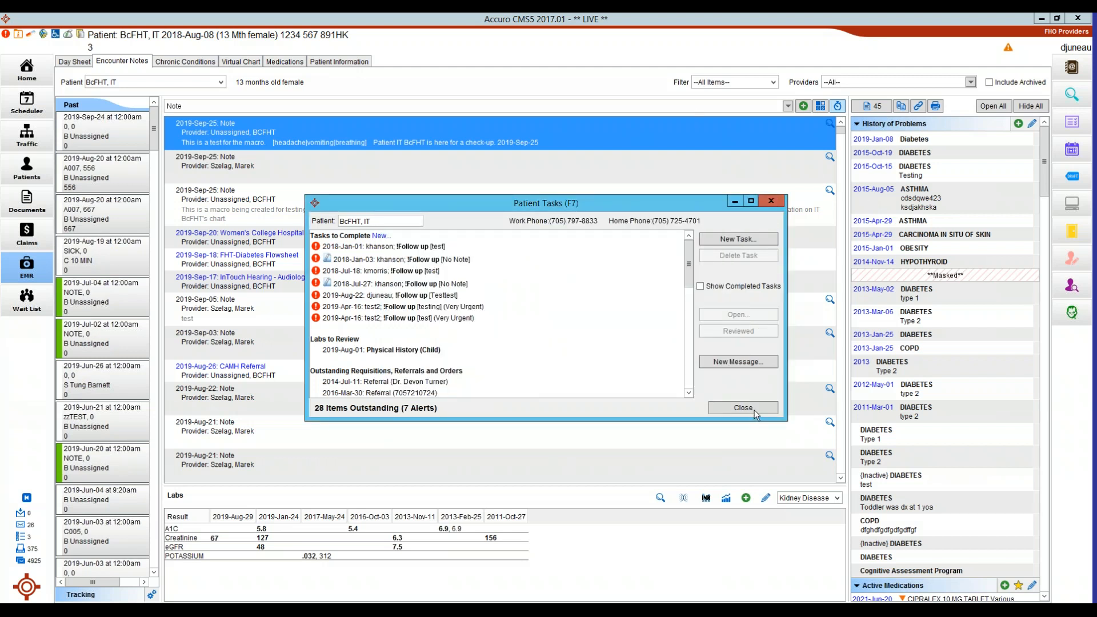
{"action": "left_click", "coordinate": [776, 203]}
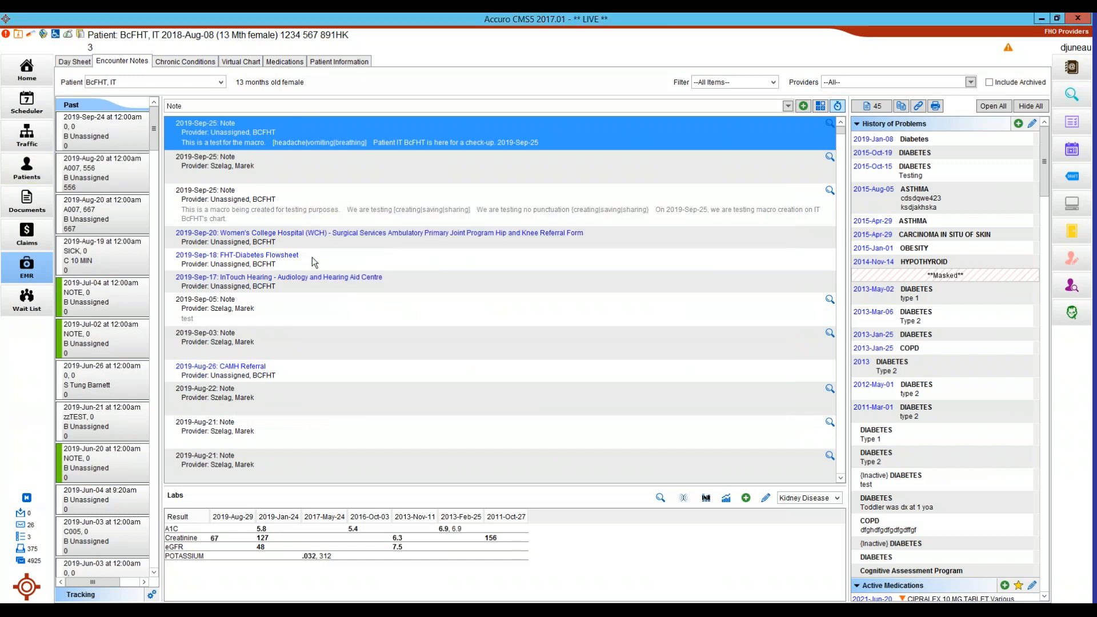
Open the InTouch Hearing - Audiology and Hearing Aid Centre form, view it and close it again.
{"action": "left_click", "coordinate": [317, 275]}
{"action": "right_click", "coordinate": [317, 276]}
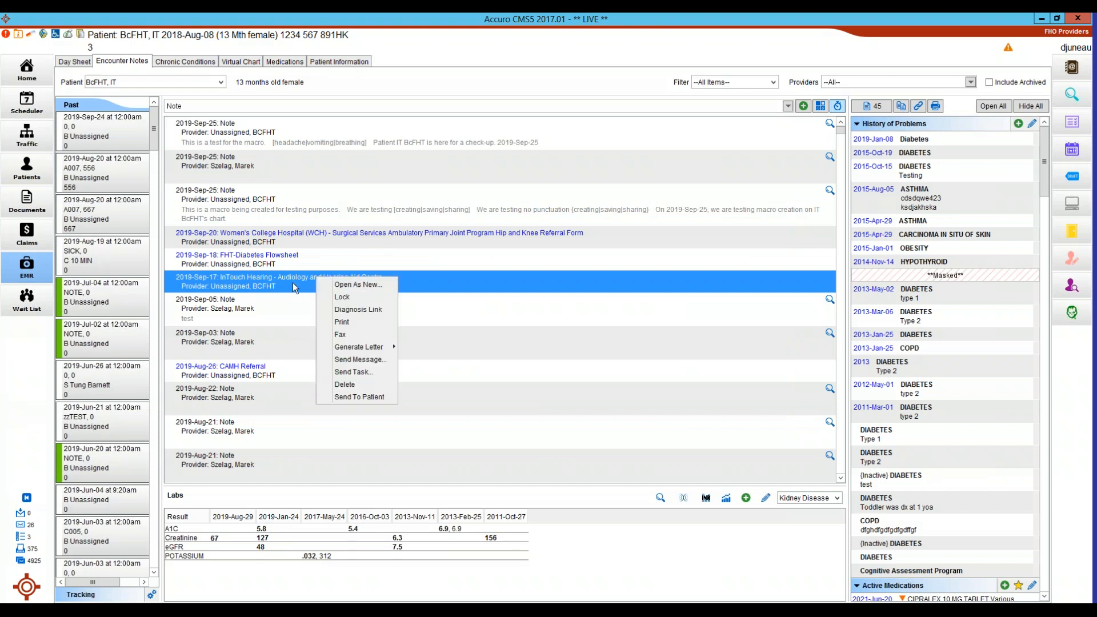
{"action": "double_click", "coordinate": [292, 282]}
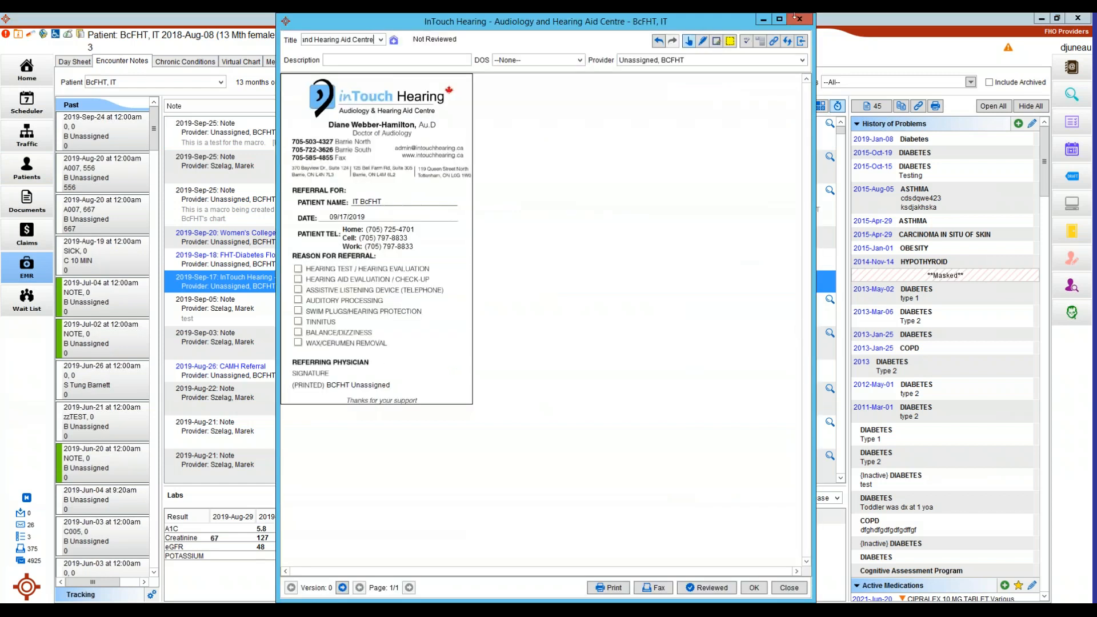
{"action": "left_click", "coordinate": [799, 18]}
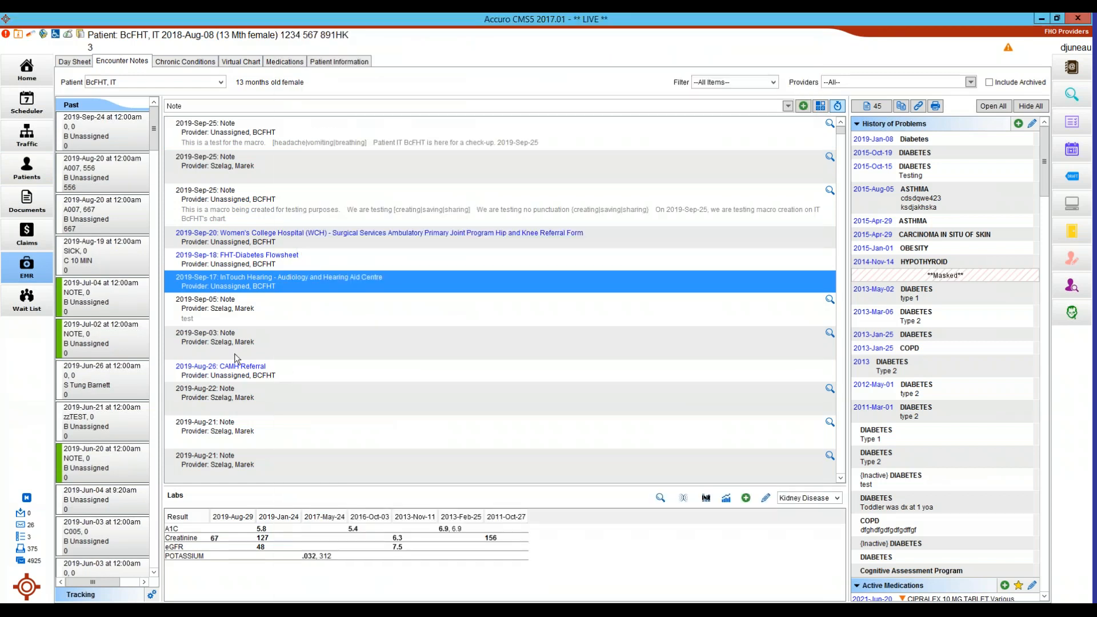
Open the CAMH Referral from 2019-Aug-26 and insert "macro" into Reason for Referral on page 3.
{"action": "double_click", "coordinate": [312, 372]}
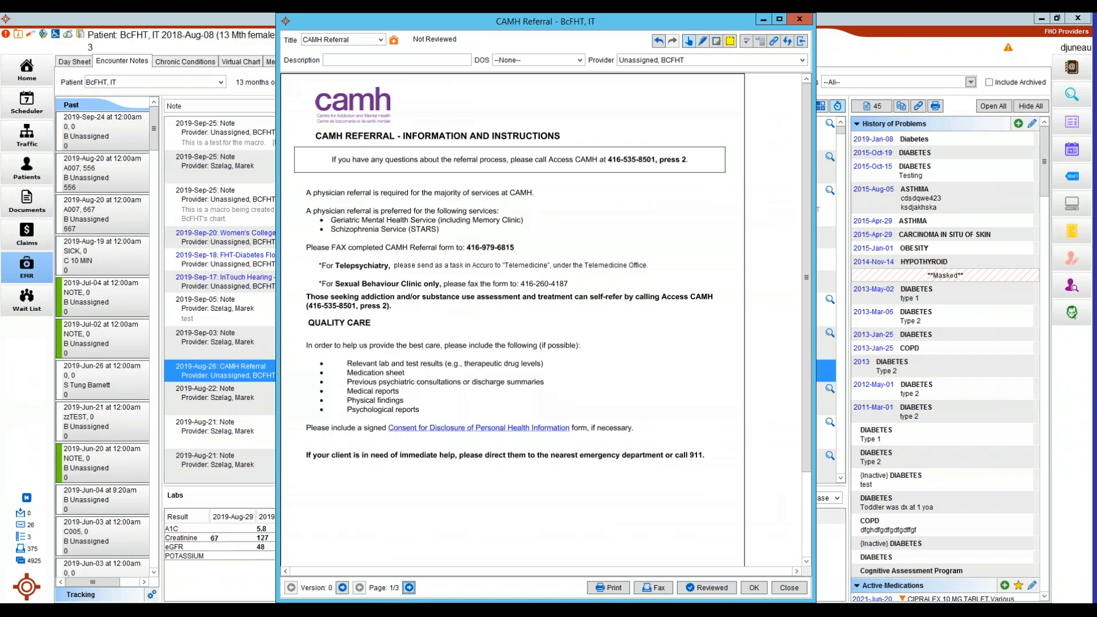
{"action": "left_click", "coordinate": [409, 587]}
{"action": "left_click", "coordinate": [409, 587]}
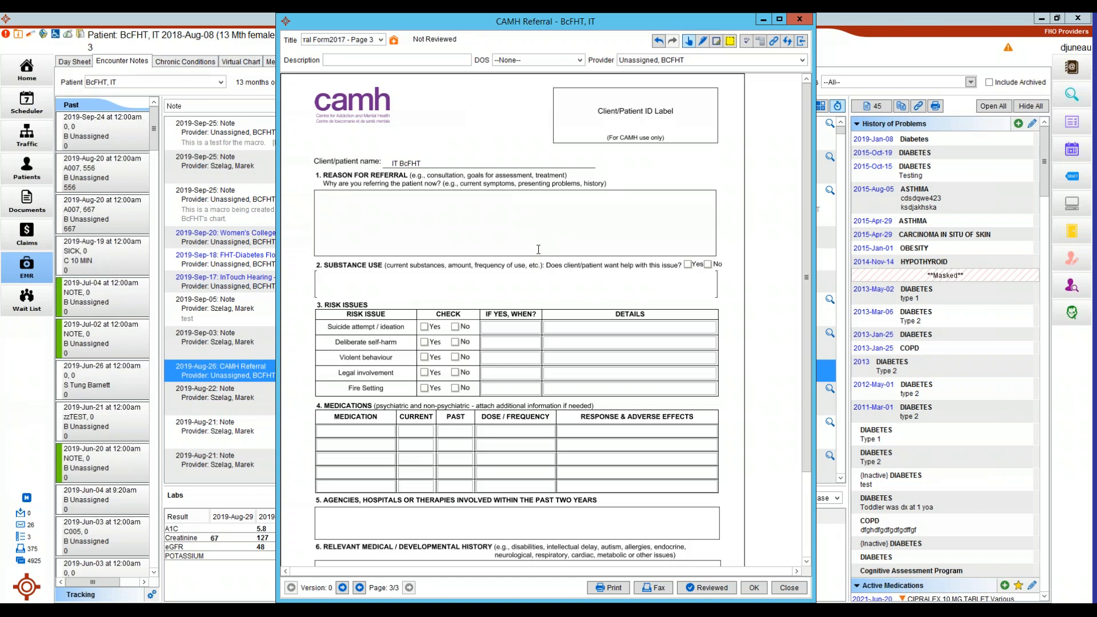
{"action": "type", "text": "macro"}
{"action": "key", "text": "ctrl+space"}
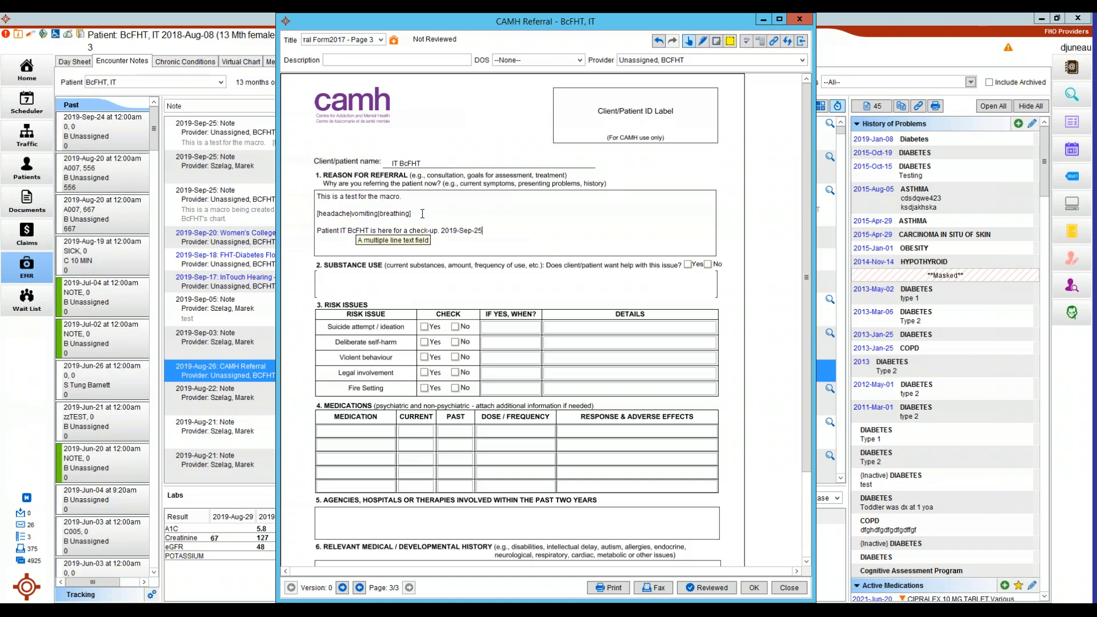
Reduce the symptom list in Reason for Referral to "vomiting" and close the form without saving.
{"action": "left_click_drag", "start_coordinate": [317, 213], "coordinate": [423, 213]}
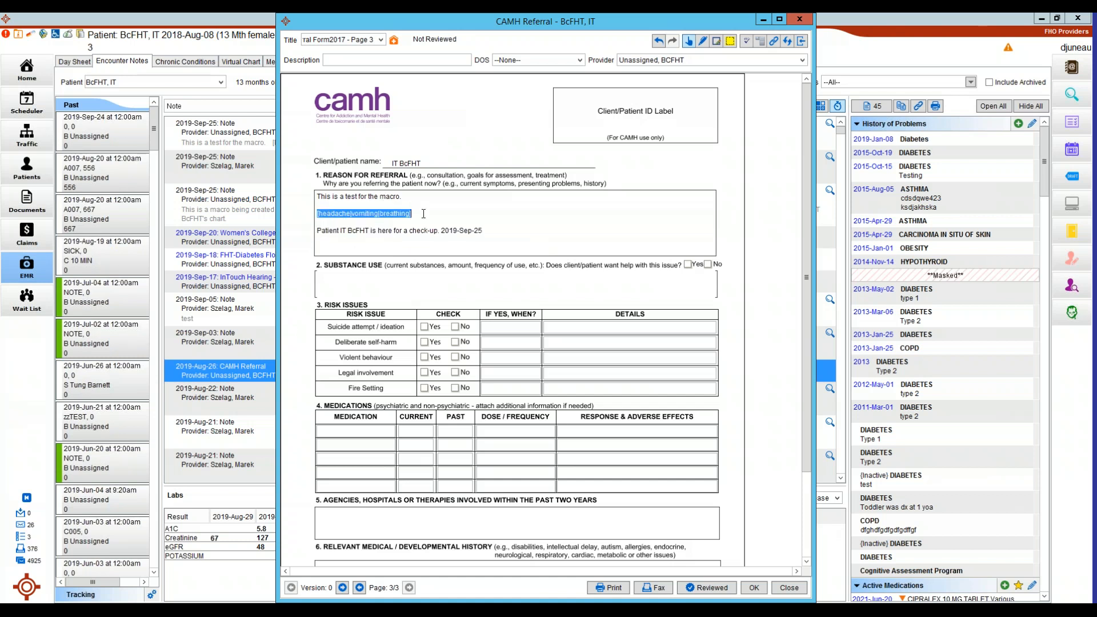
{"action": "left_click", "coordinate": [423, 214]}
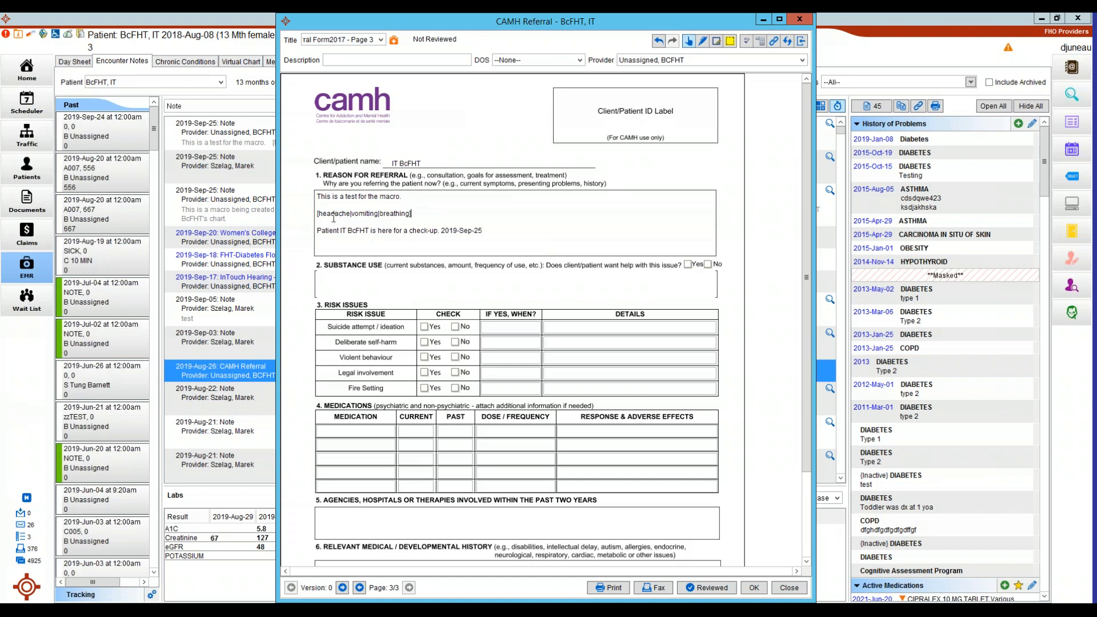
{"action": "left_click_drag", "start_coordinate": [422, 214], "coordinate": [378, 215]}
{"action": "key", "text": "BackSpace"}
{"action": "key", "text": "BackSpace"}
{"action": "key", "text": "BackSpace"}
{"action": "key", "text": "BackSpace"}
{"action": "key", "text": "BackSpace"}
{"action": "key", "text": "BackSpace"}
{"action": "key", "text": "BackSpace"}
{"action": "key", "text": "BackSpace"}
{"action": "key", "text": "BackSpace"}
{"action": "key", "text": "BackSpace"}
{"action": "key", "text": "BackSpace"}
{"action": "key", "text": "BackSpace"}
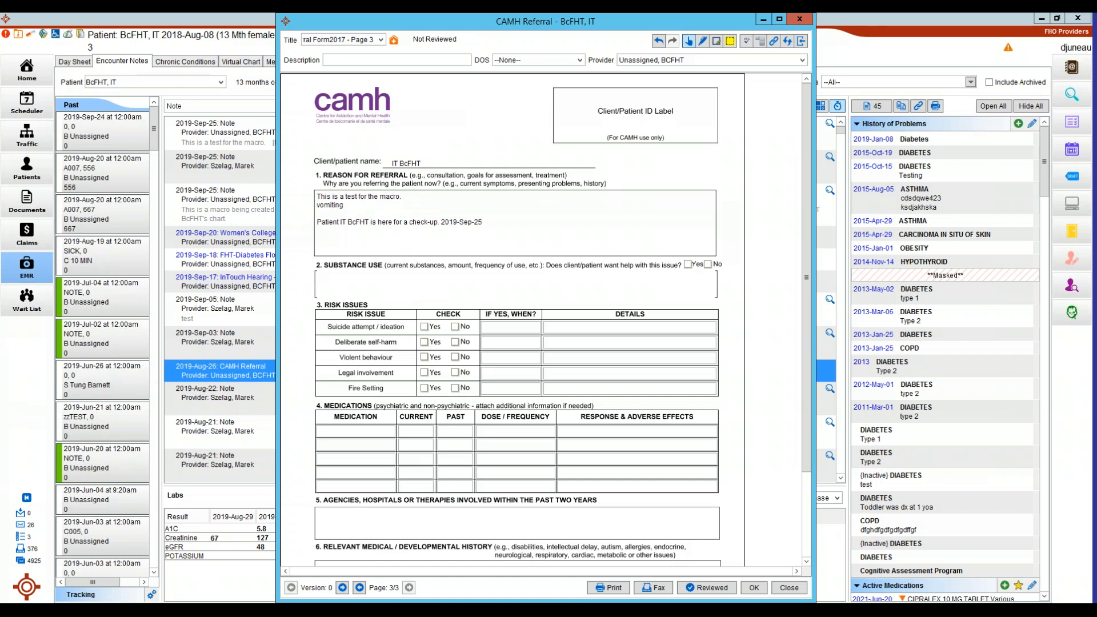
{"action": "key", "text": "Return"}
{"action": "left_click", "coordinate": [482, 237]}
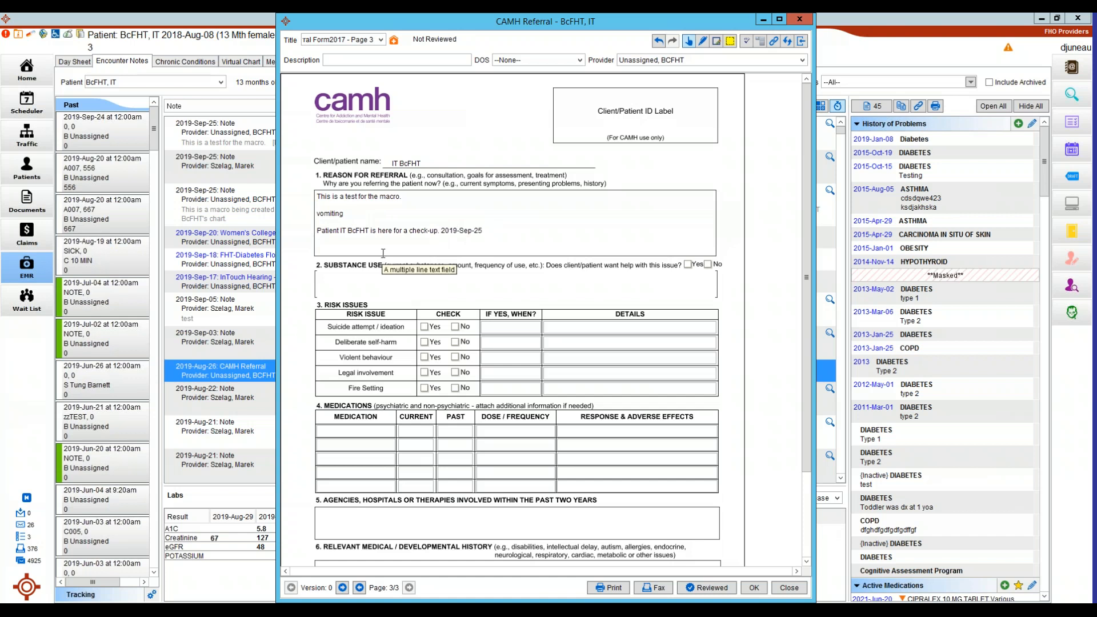
{"action": "left_click", "coordinate": [801, 19]}
{"action": "left_click", "coordinate": [544, 331]}
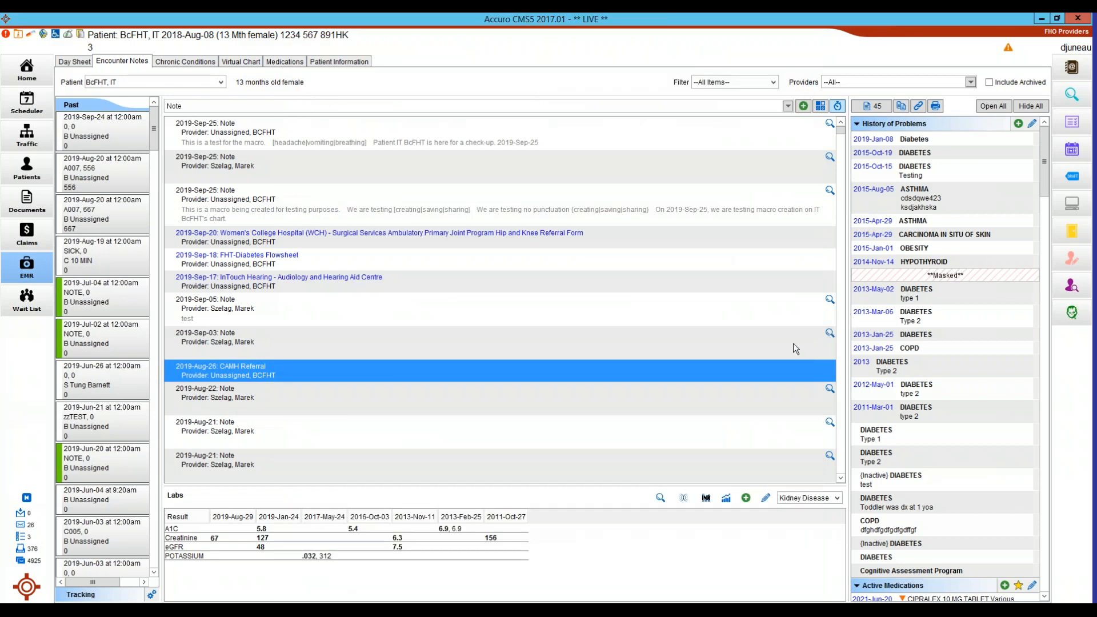
Reopen the 2019-Sep-25 macro test note, add a line below its text and bring up the stored macro "Macro".
{"action": "double_click", "coordinate": [418, 180]}
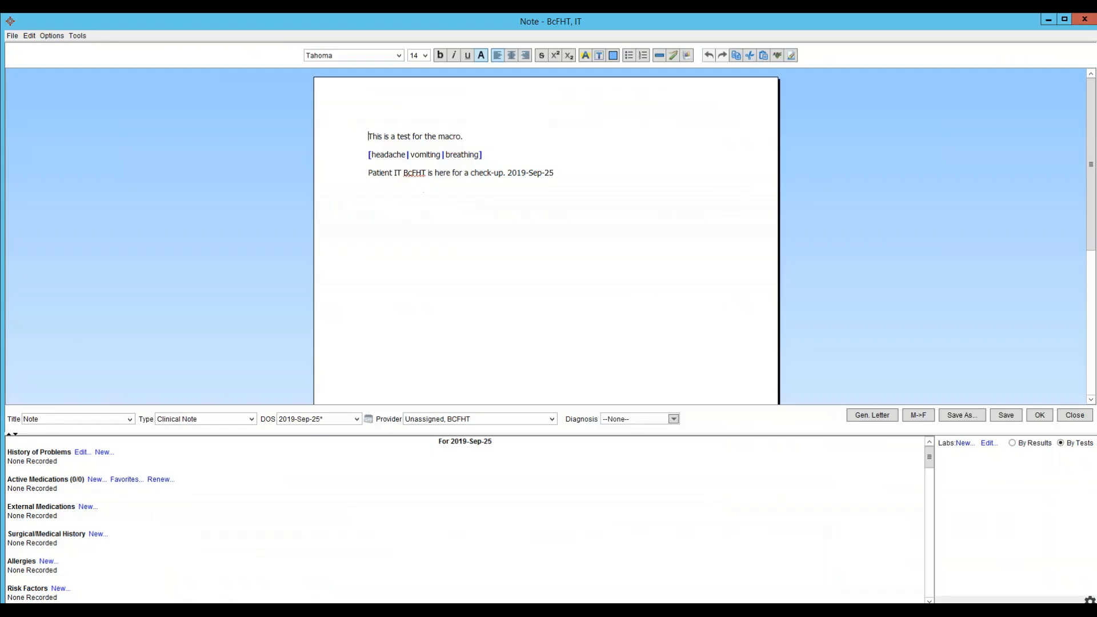
{"action": "left_click", "coordinate": [602, 176]}
{"action": "key", "text": "Return"}
{"action": "right_click", "coordinate": [379, 190]}
{"action": "left_click", "coordinate": [403, 258]}
{"action": "left_click", "coordinate": [396, 206]}
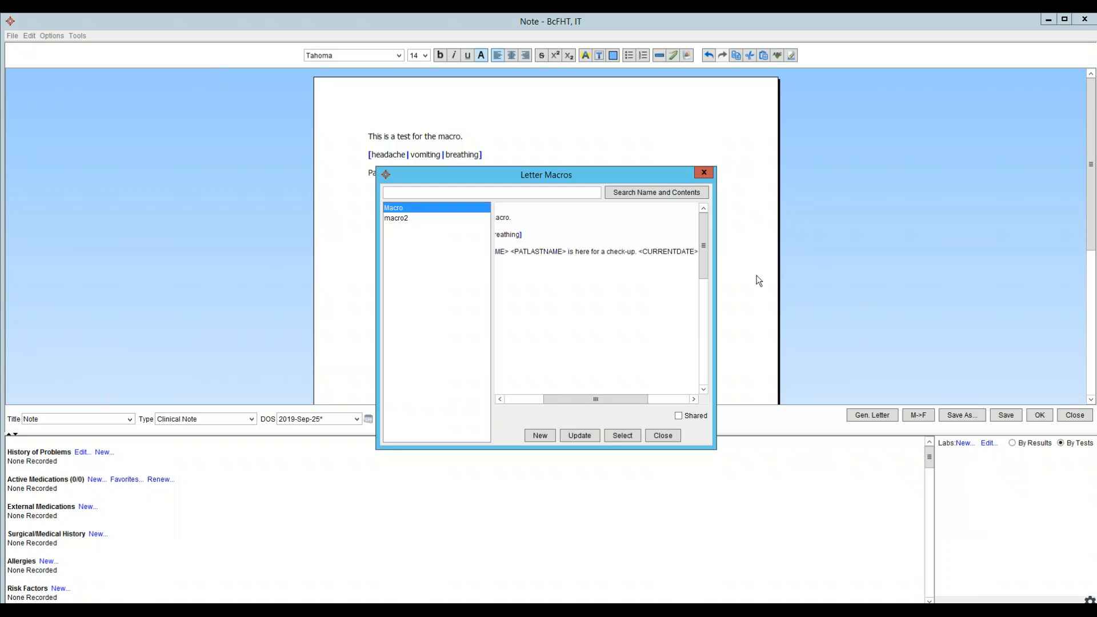
Add the History of Problems field <MHXPROBLEM> on a new line below the Patient line of "Macro".
{"action": "key", "text": "Return"}
{"action": "right_click", "coordinate": [498, 268]}
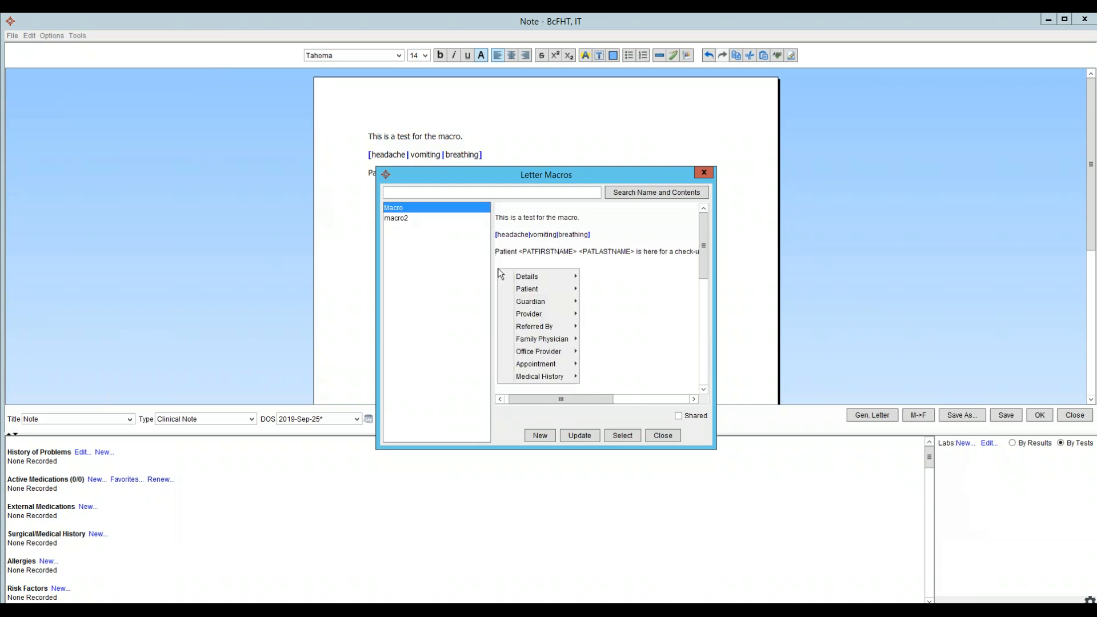
{"action": "mouse_move", "coordinate": [550, 379]}
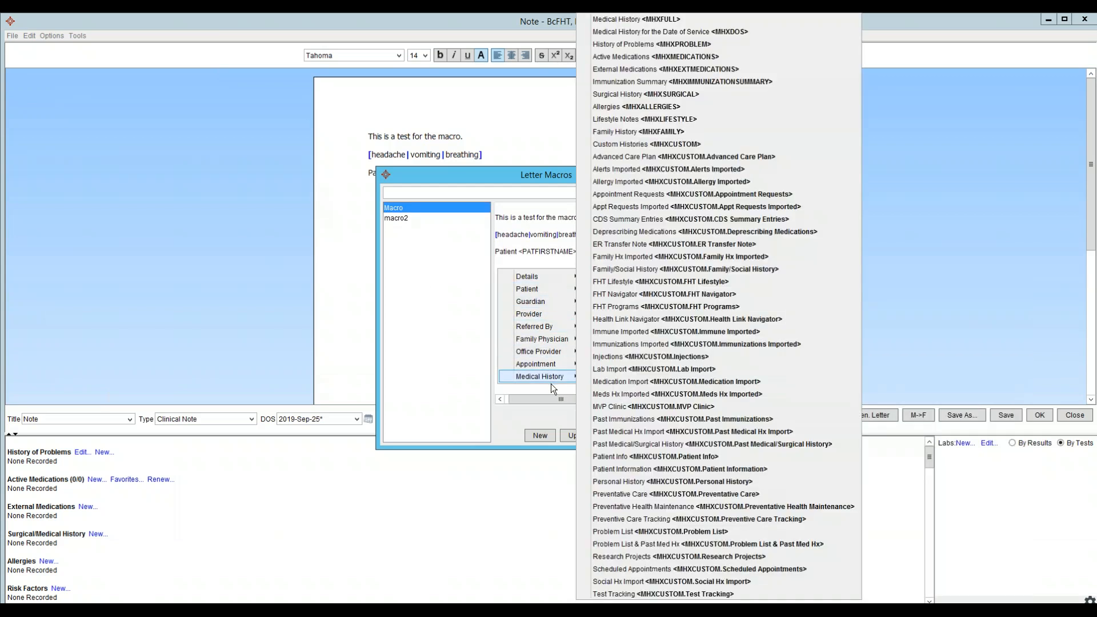
{"action": "left_click", "coordinate": [652, 48]}
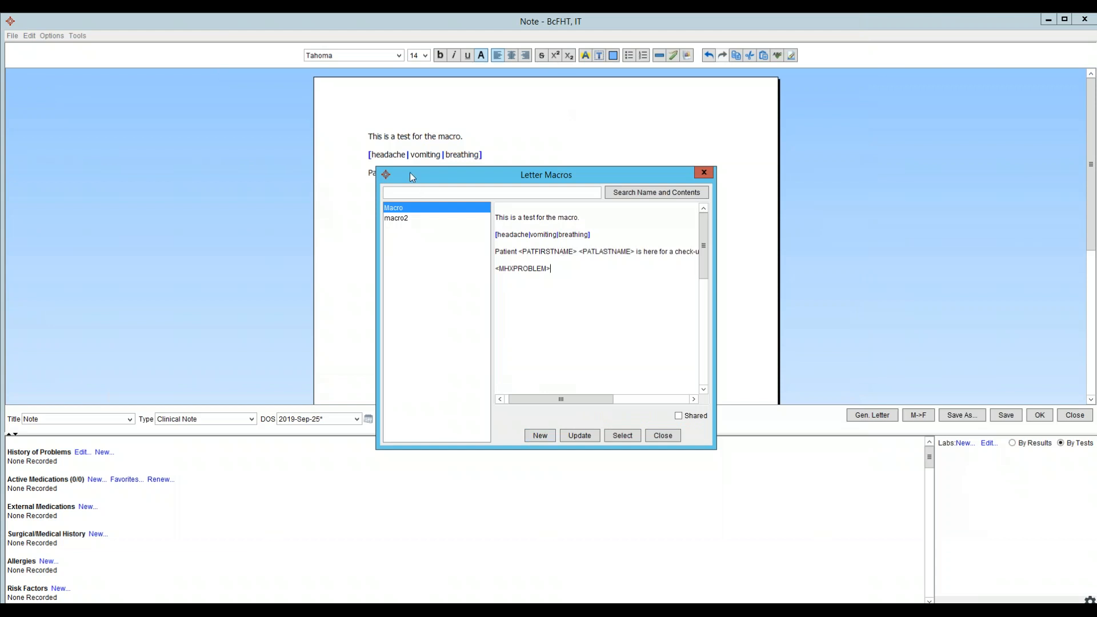
Create a new letter macro with the keyword "formreason" and save the changes made to "Macro".
{"action": "left_click", "coordinate": [540, 435]}
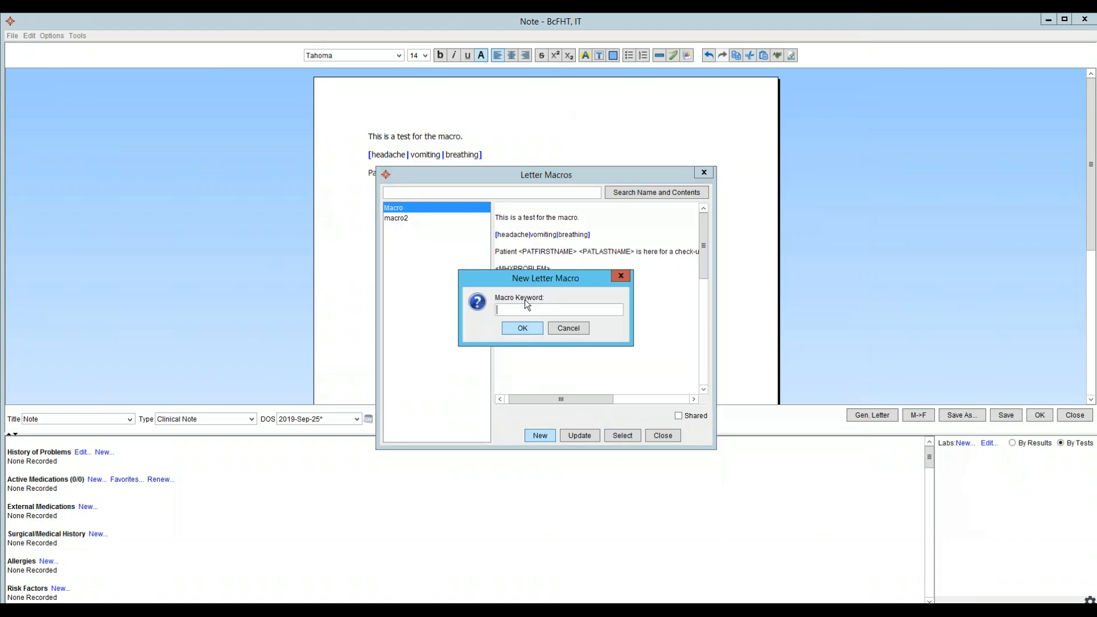
{"action": "type", "text": "Form"}
{"action": "key", "text": "BackSpace"}
{"action": "key", "text": "BackSpace"}
{"action": "key", "text": "BackSpace"}
{"action": "key", "text": "BackSpace"}
{"action": "type", "text": "formreason"}
{"action": "key", "text": "Return"}
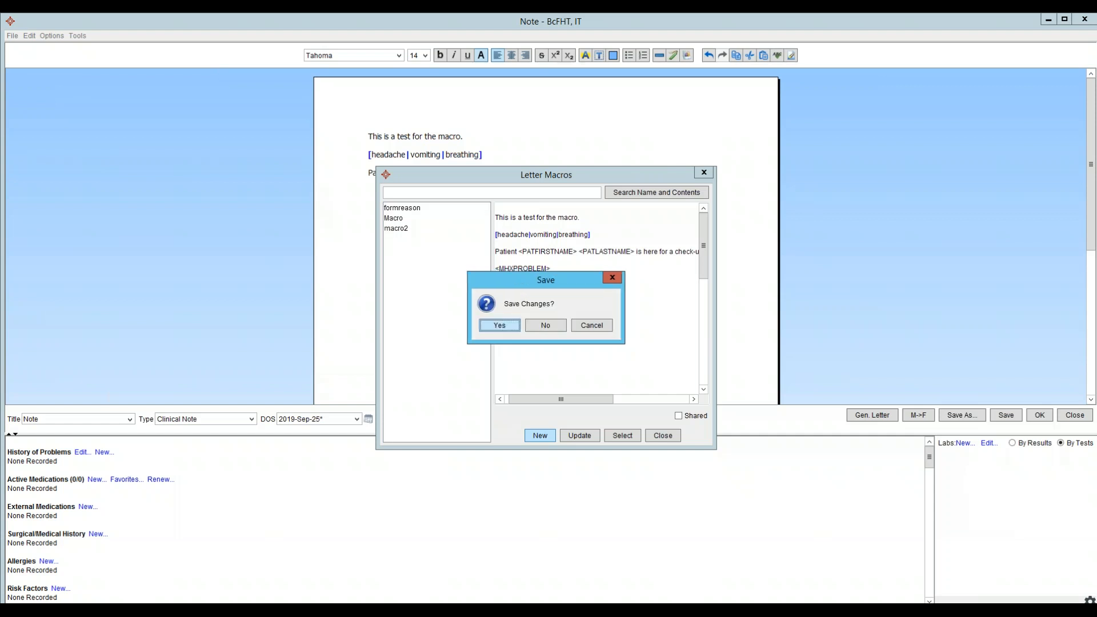
{"action": "left_click", "coordinate": [514, 327]}
Add the History of Problems field <MHXPROBLEM> to the empty "formreason" macro.
{"action": "right_click", "coordinate": [507, 217]}
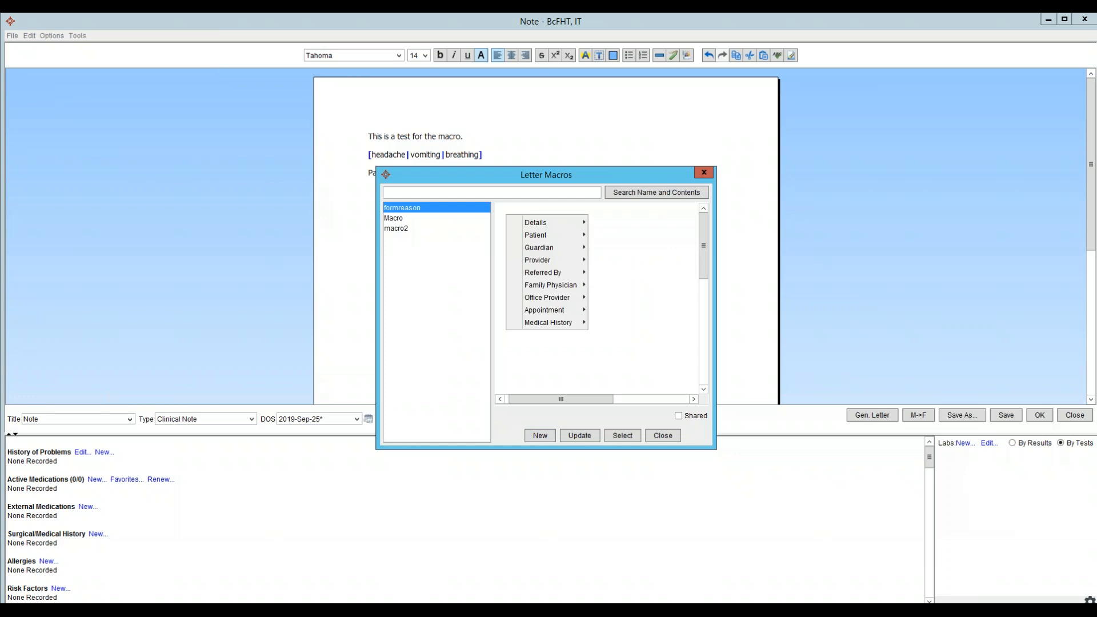
{"action": "mouse_move", "coordinate": [550, 235]}
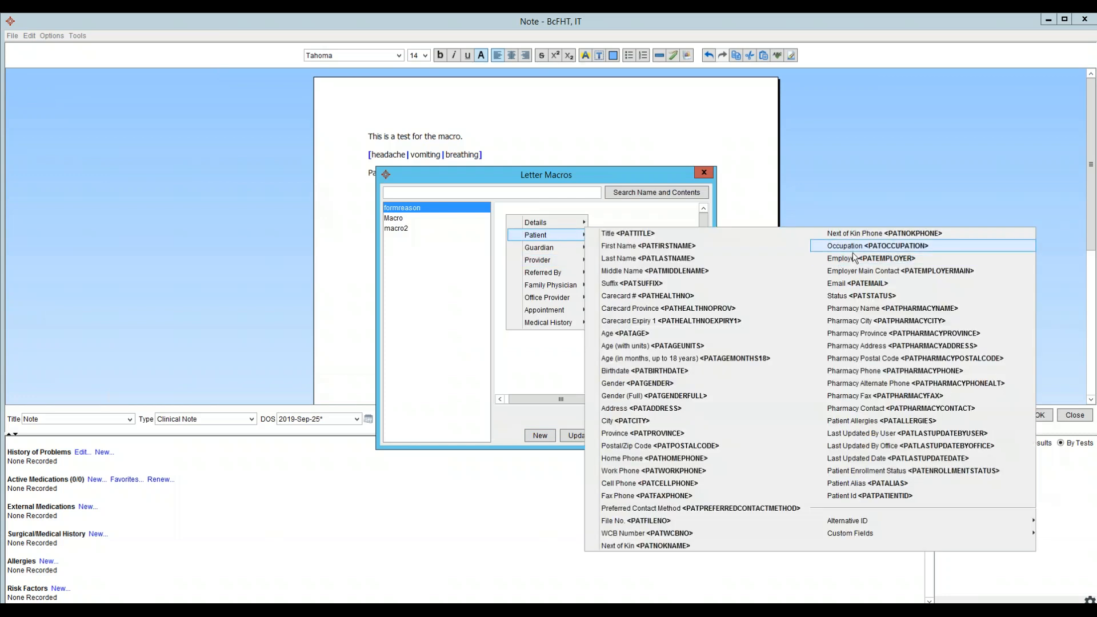
{"action": "mouse_move", "coordinate": [548, 322]}
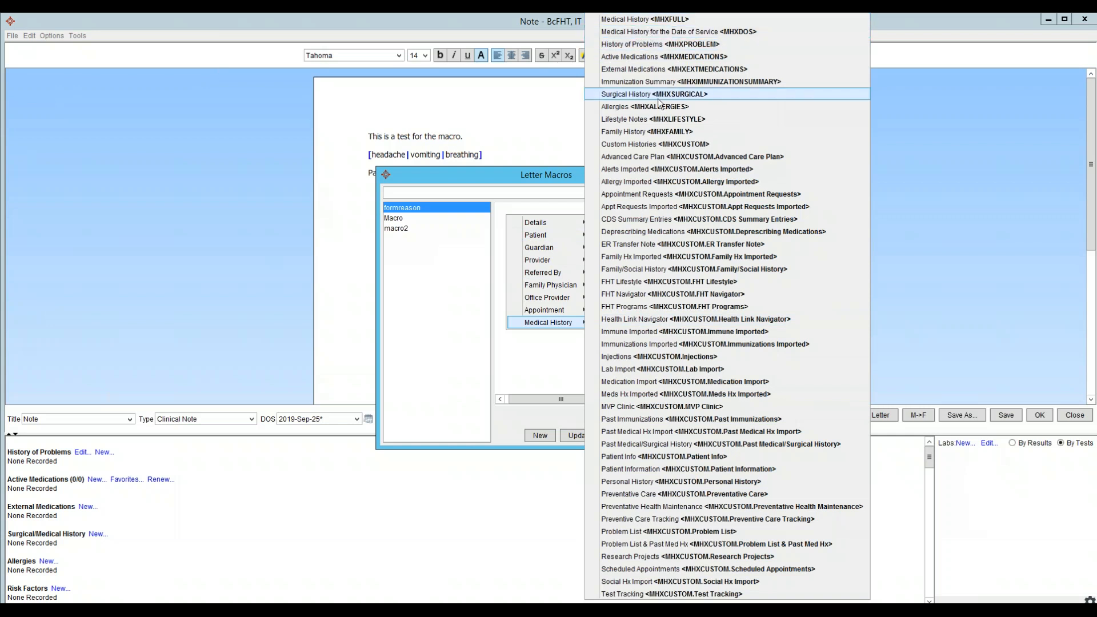
{"action": "left_click", "coordinate": [656, 46]}
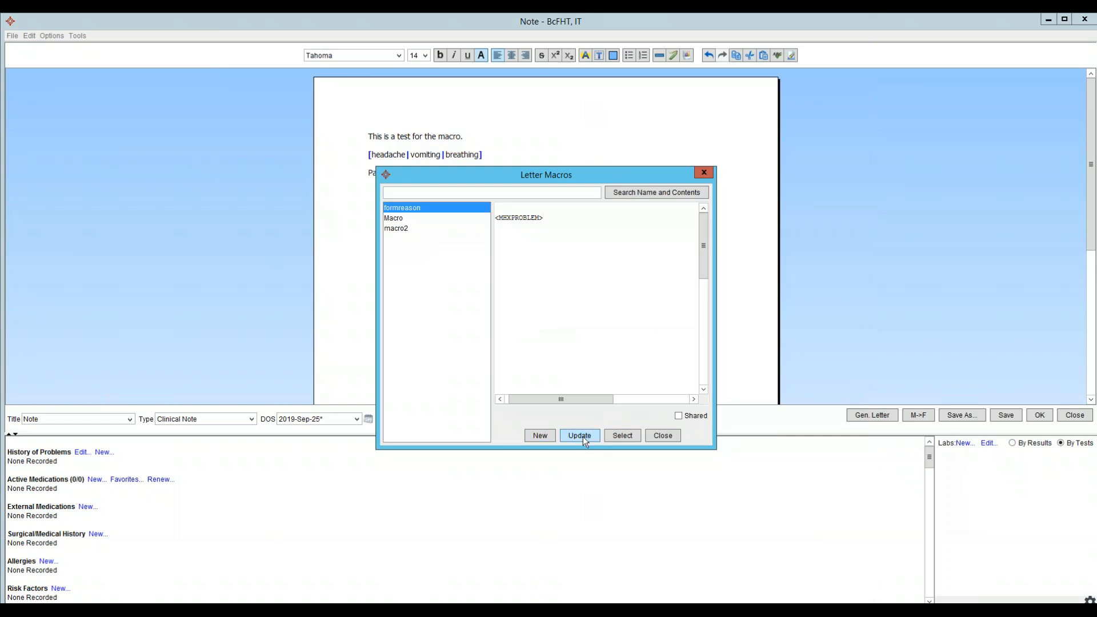
Insert the "formreason" macro into the note below the Patient line and close the note.
{"action": "left_click", "coordinate": [615, 434]}
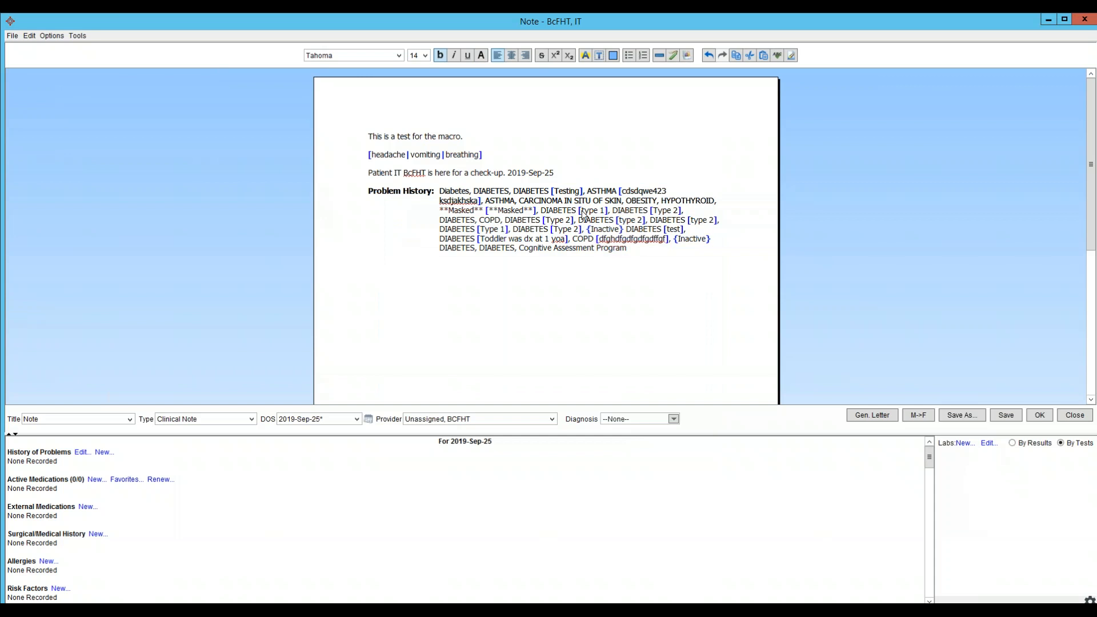
{"action": "left_click", "coordinate": [1084, 19]}
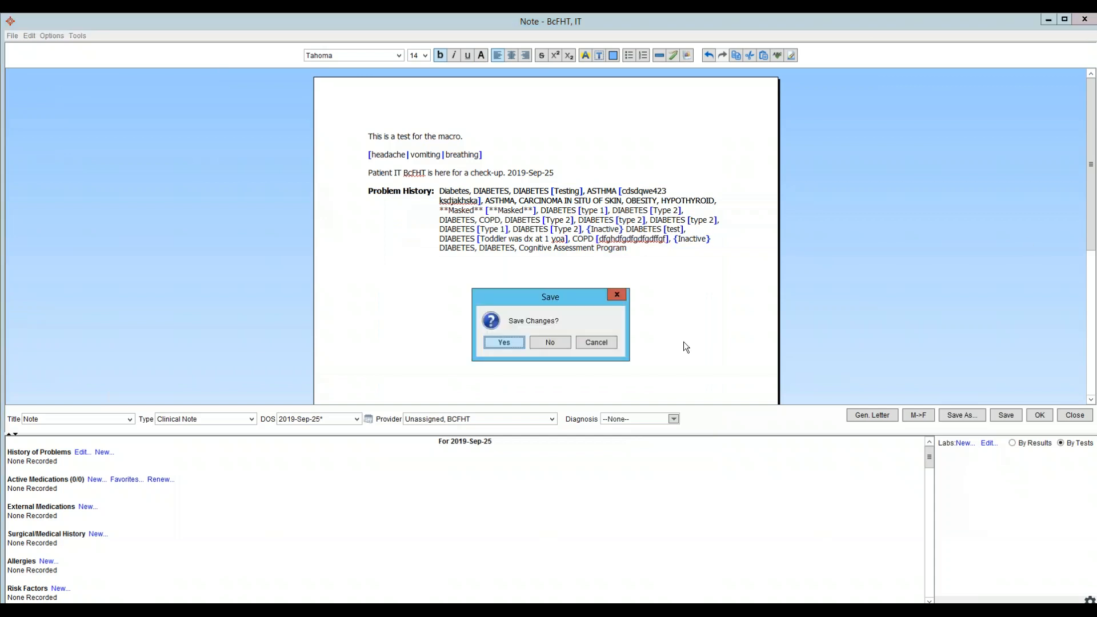
{"action": "left_click", "coordinate": [503, 342]}
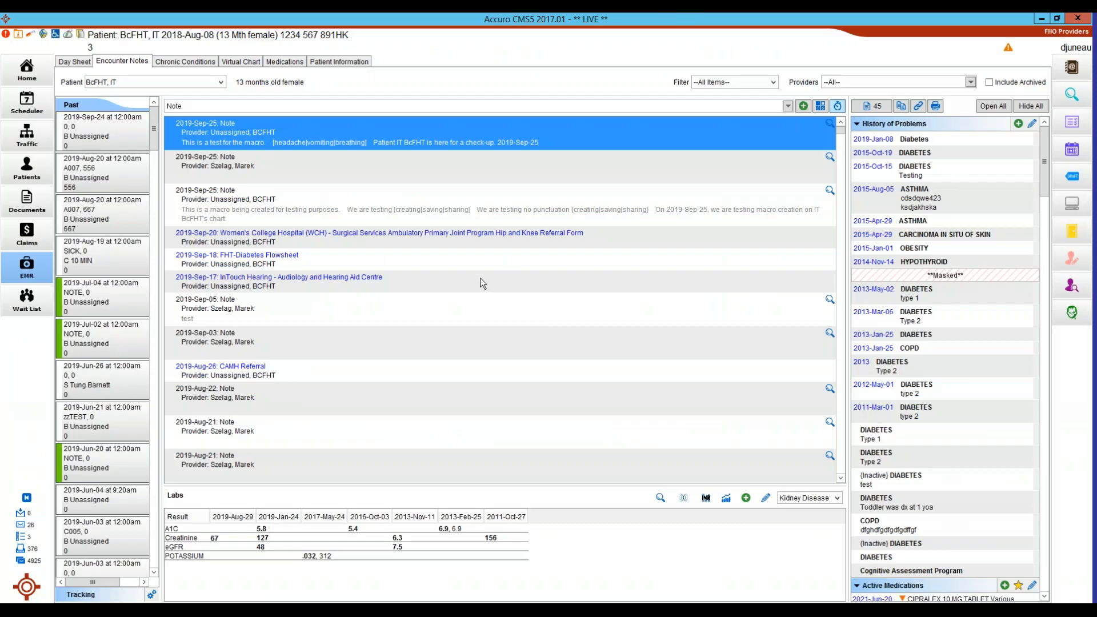
Open the 2019-Aug-26 CAMH Referral at page 3 and try to expand the macro keyword "formreason" in Reason for Referral.
{"action": "double_click", "coordinate": [289, 371]}
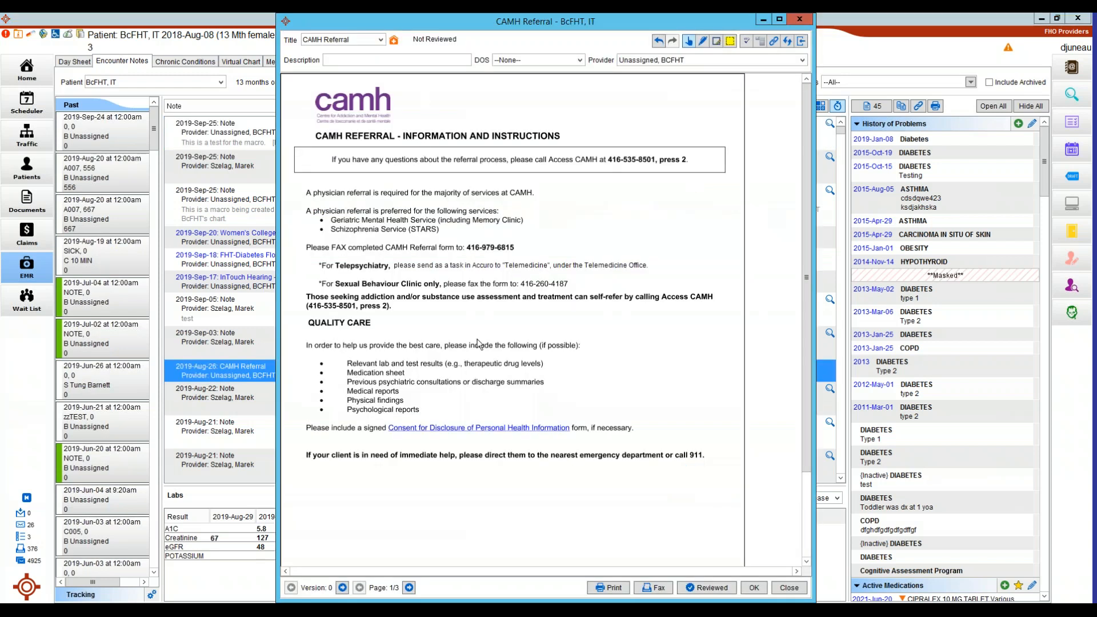
{"action": "left_click", "coordinate": [409, 587]}
{"action": "left_click", "coordinate": [409, 587]}
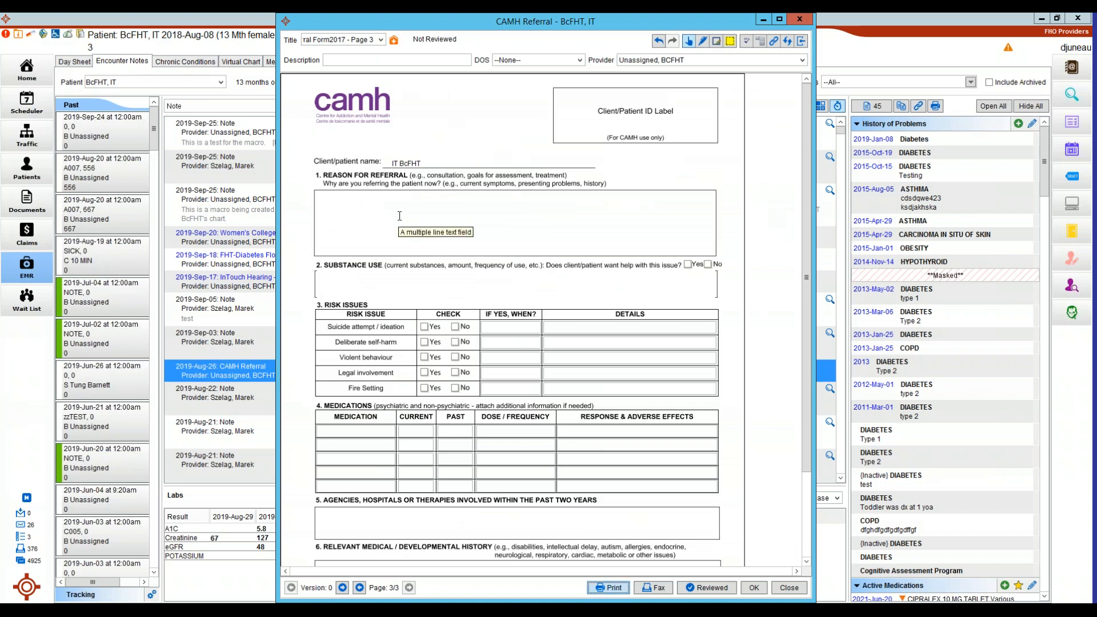
{"action": "left_click", "coordinate": [381, 216]}
{"action": "type", "text": "formreason"}
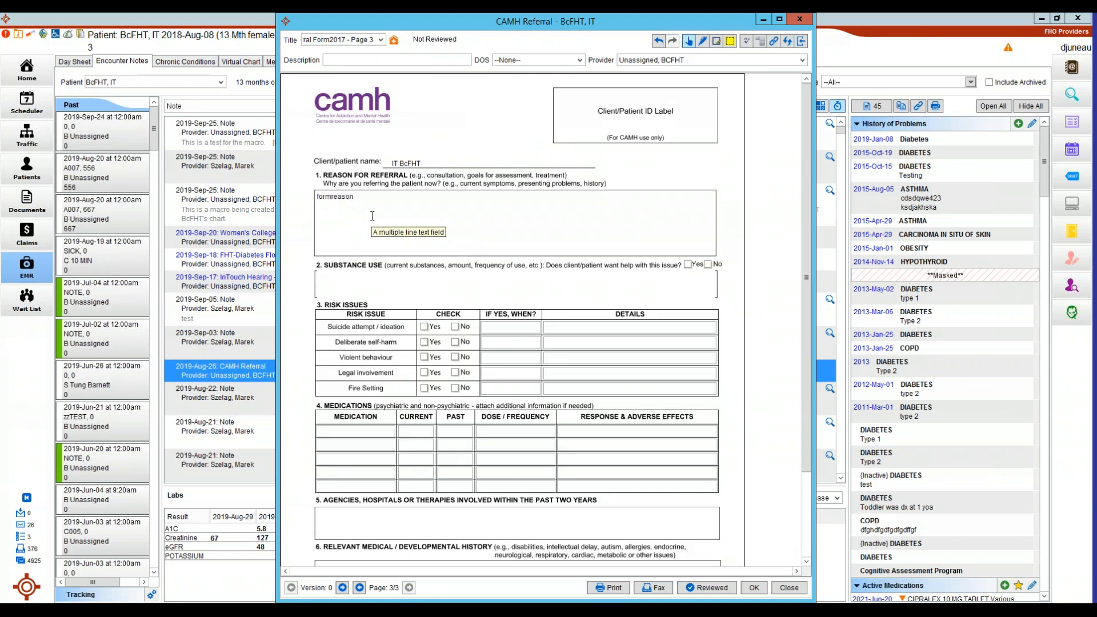
{"action": "key", "text": "space"}
{"action": "key", "text": "Return"}
{"action": "key", "text": "Return"}
{"action": "key", "text": "Return"}
Clear the text in Reason for Referral and close the CAMH Referral form.
{"action": "key", "text": "BackSpace"}
{"action": "key", "text": "BackSpace"}
{"action": "key", "text": "BackSpace"}
{"action": "key", "text": "BackSpace"}
{"action": "key", "text": "BackSpace"}
{"action": "key", "text": "BackSpace"}
{"action": "key", "text": "BackSpace"}
{"action": "key", "text": "BackSpace"}
{"action": "key", "text": "BackSpace"}
{"action": "key", "text": "BackSpace"}
{"action": "key", "text": "BackSpace"}
{"action": "key", "text": "BackSpace"}
{"action": "key", "text": "BackSpace"}
{"action": "key", "text": "BackSpace"}
{"action": "key", "text": "BackSpace"}
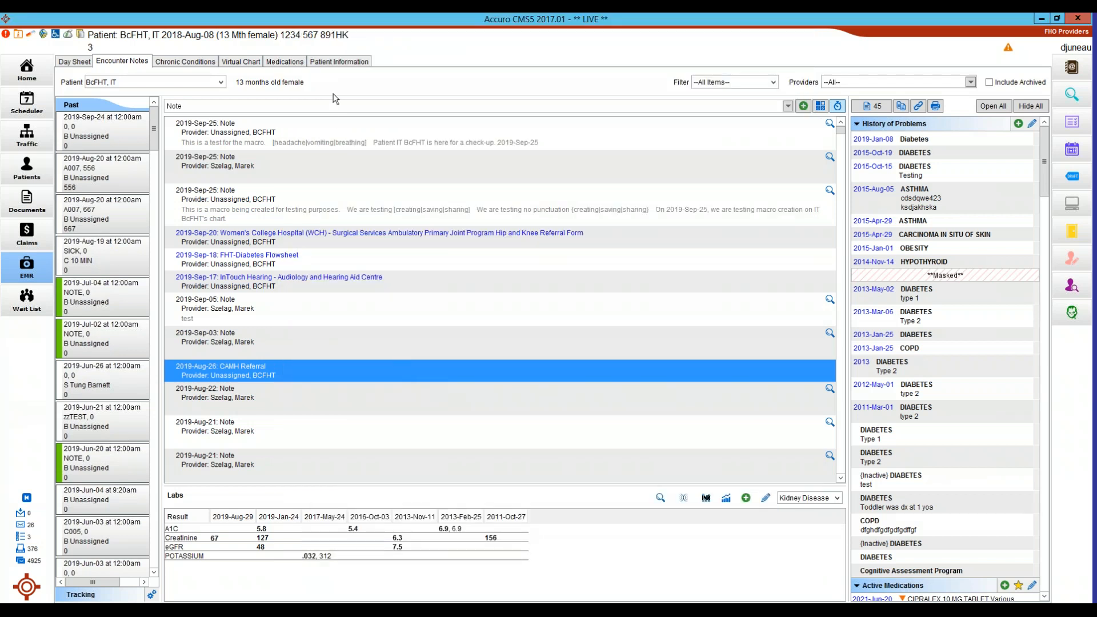
{"action": "left_click", "coordinate": [787, 106]}
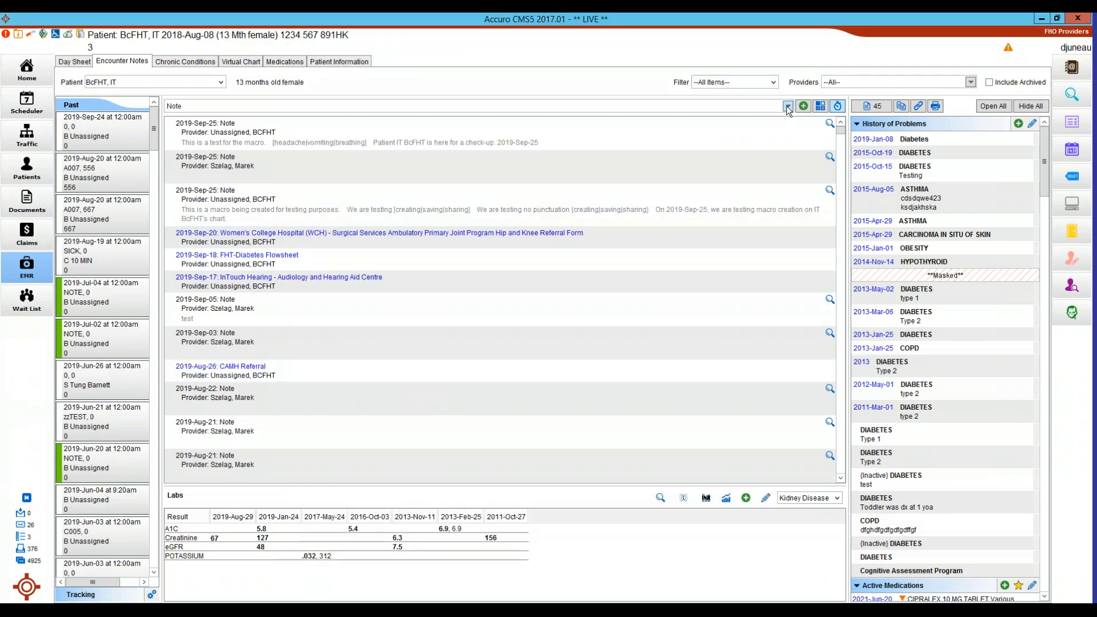
{"action": "right_click", "coordinate": [333, 374]}
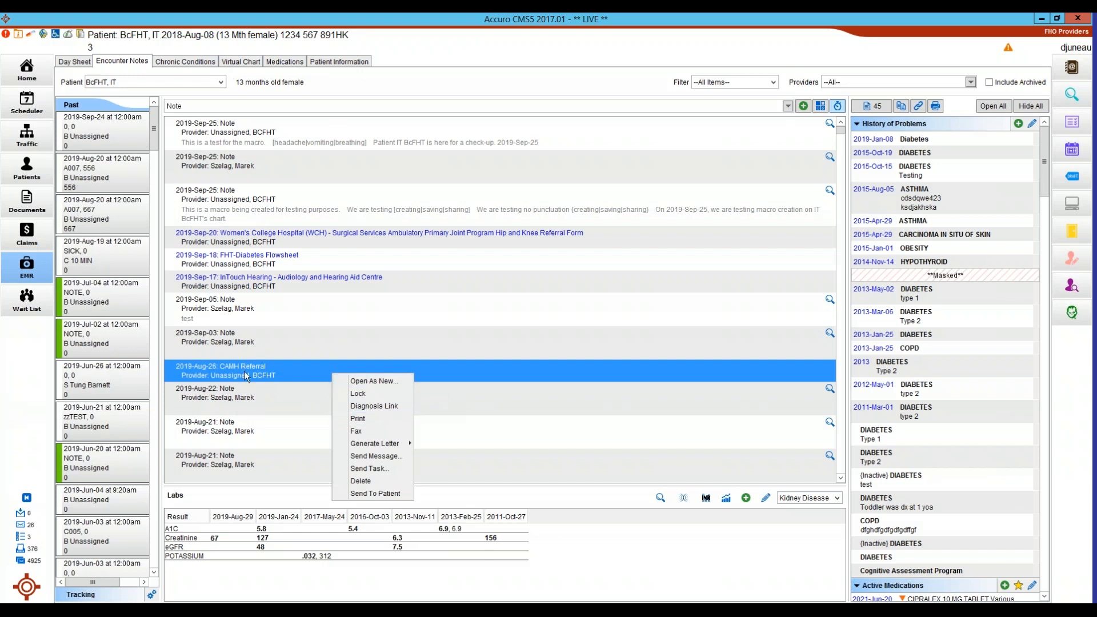
Reopen the 2019-Aug-26 CAMH Referral, review the automatically filled client and referral source fields on page 2, and close the form.
{"action": "double_click", "coordinate": [283, 370]}
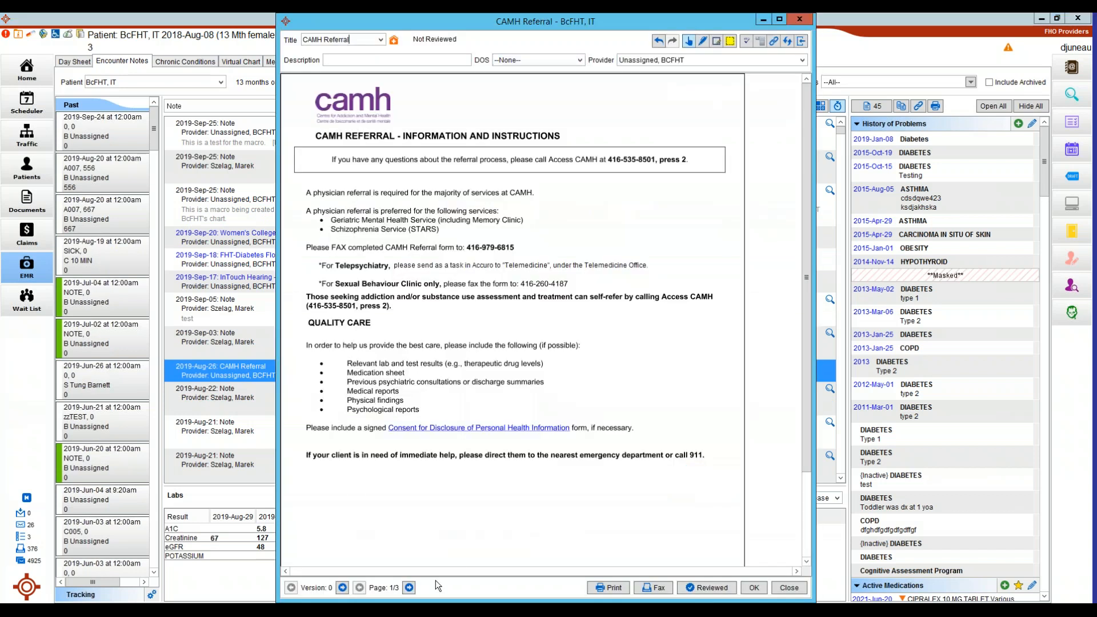
{"action": "left_click", "coordinate": [410, 586]}
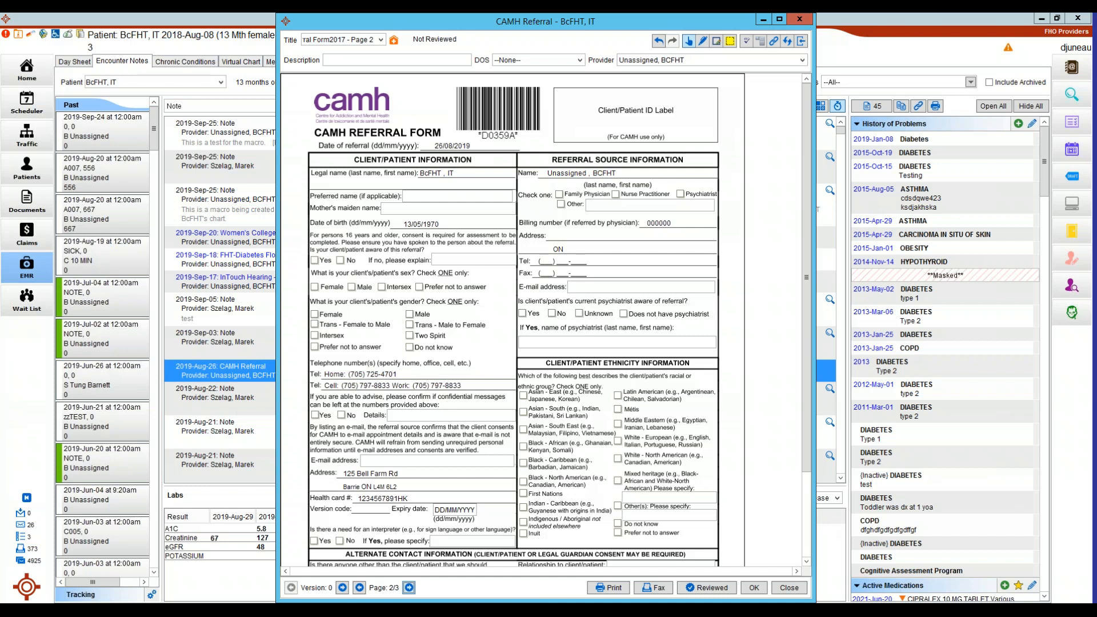
{"action": "left_click", "coordinate": [799, 20]}
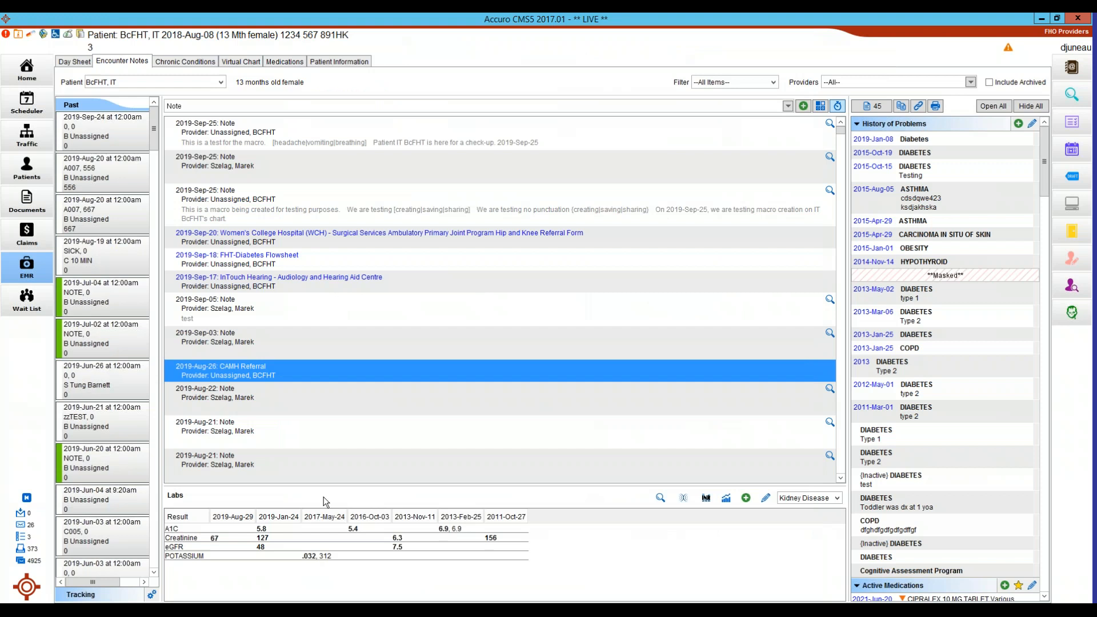